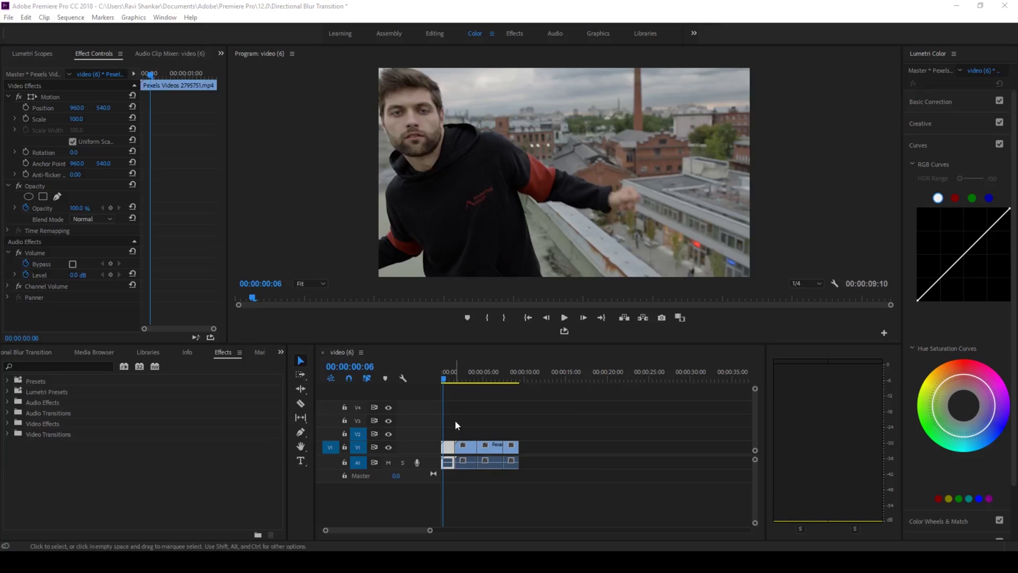
- Preview the sequence from near its start, then bring up the Project bin's six media items
left_click_drag(453, 378, 448, 383)
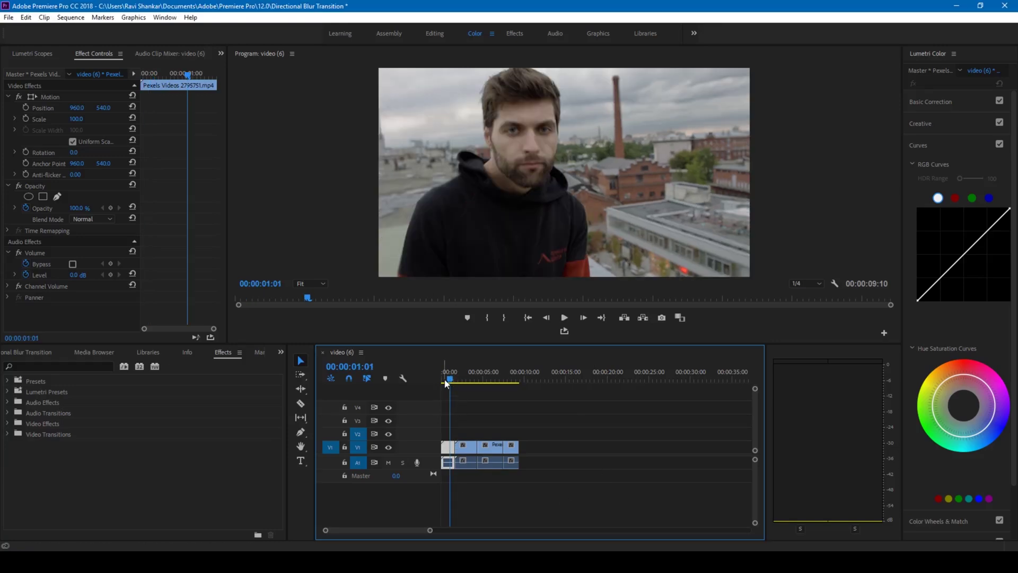
key("space")
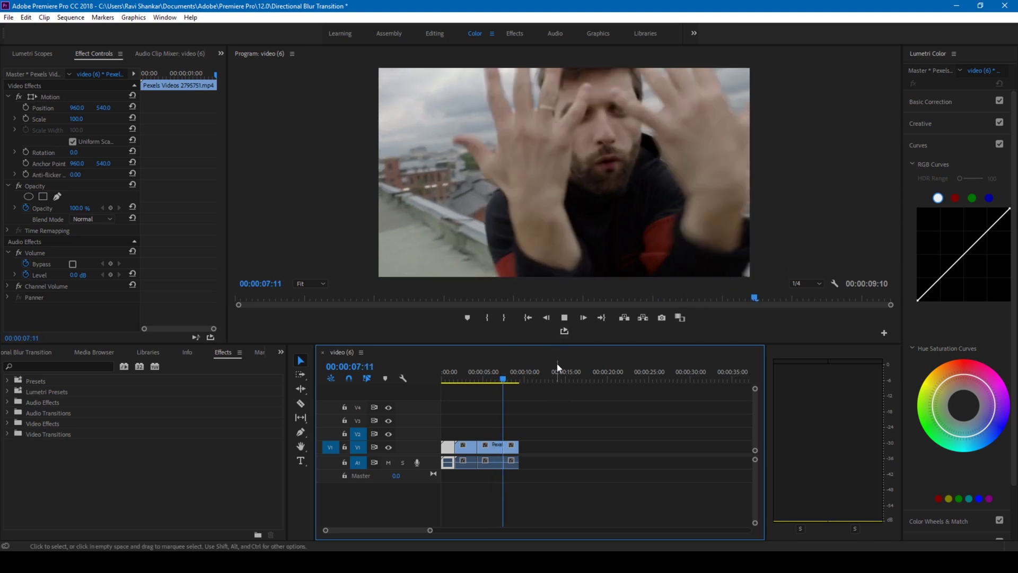
left_click_drag(499, 377, 449, 377)
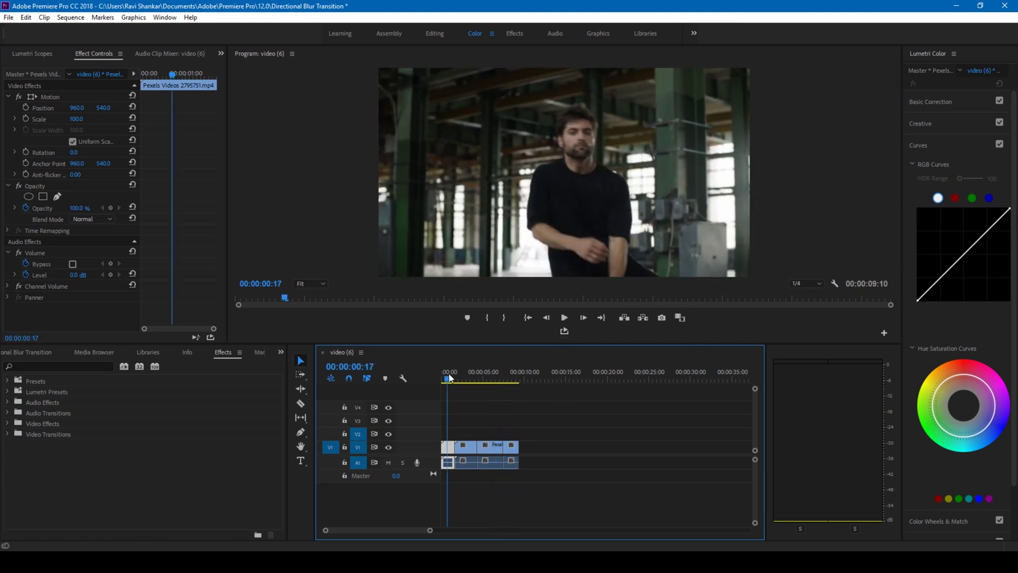
key("space")
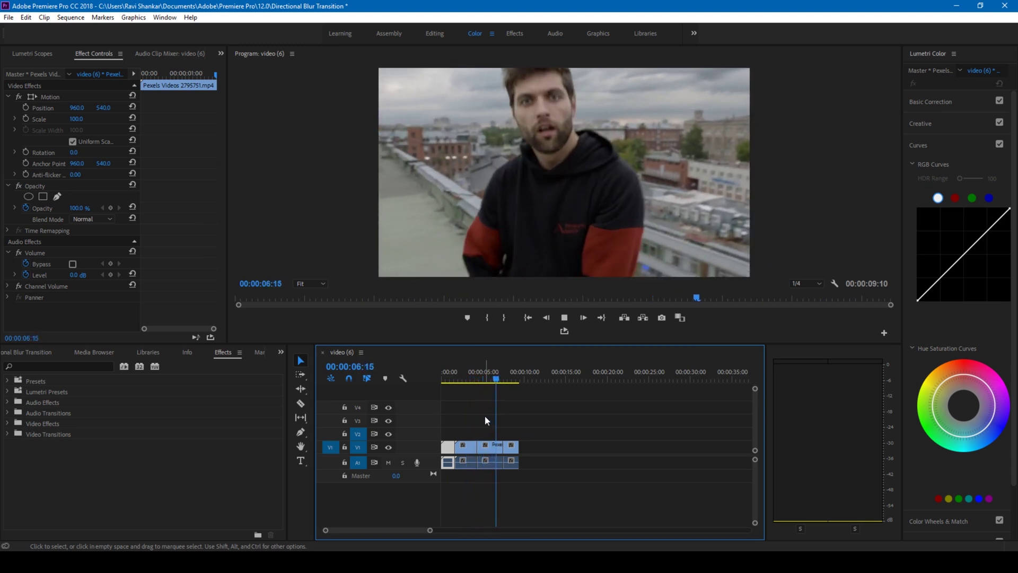
key("space")
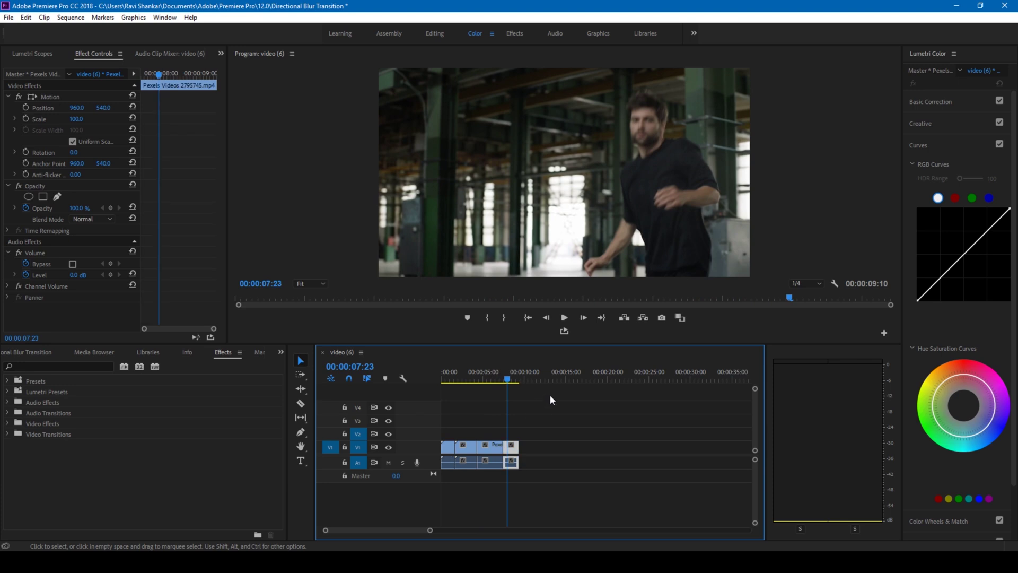
left_click(27, 353)
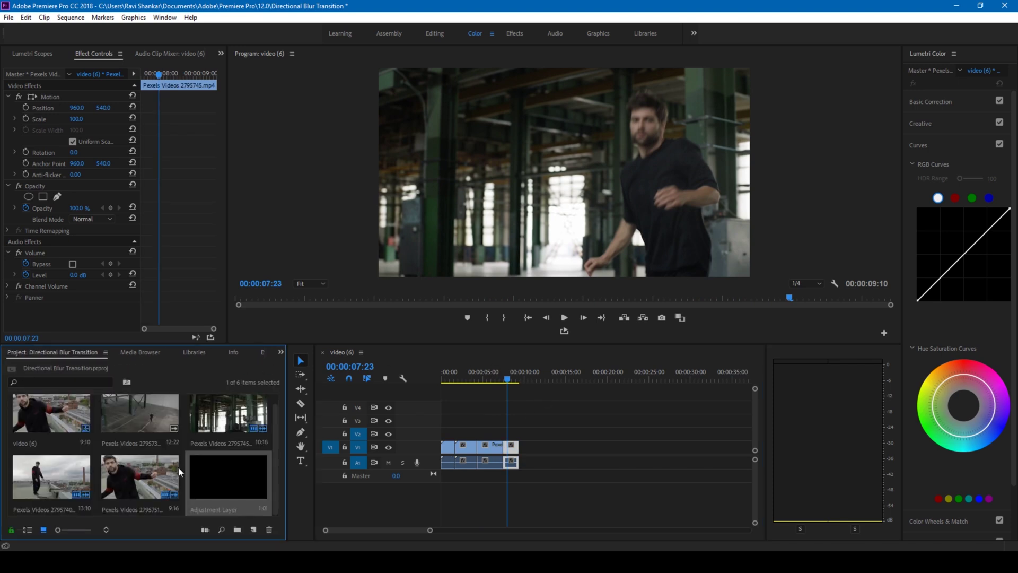
- Replace the old adjustment layer with a new one from New Item > Adjustment Layer
key("Delete")
right_click(213, 482)
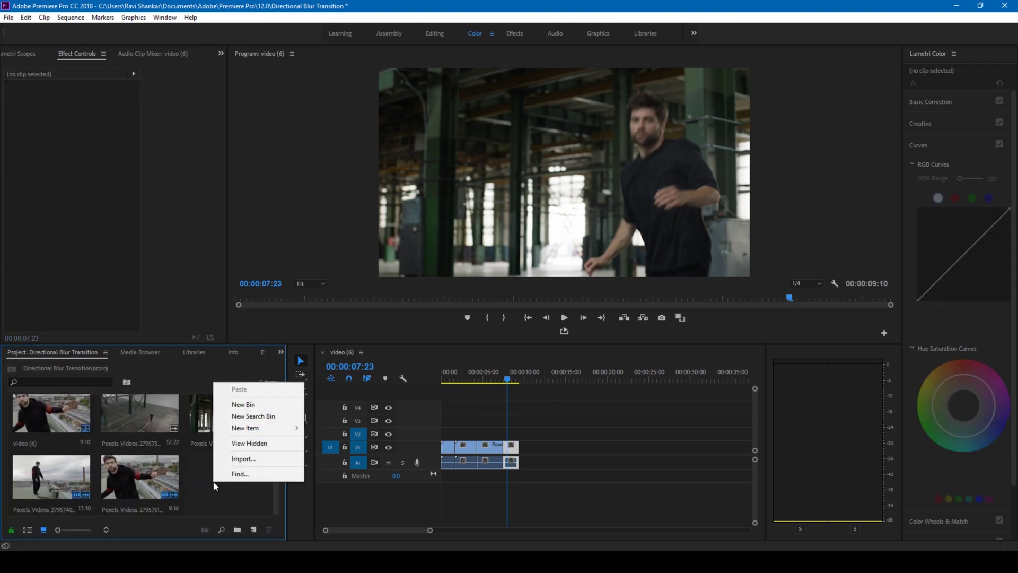
mouse_move(247, 428)
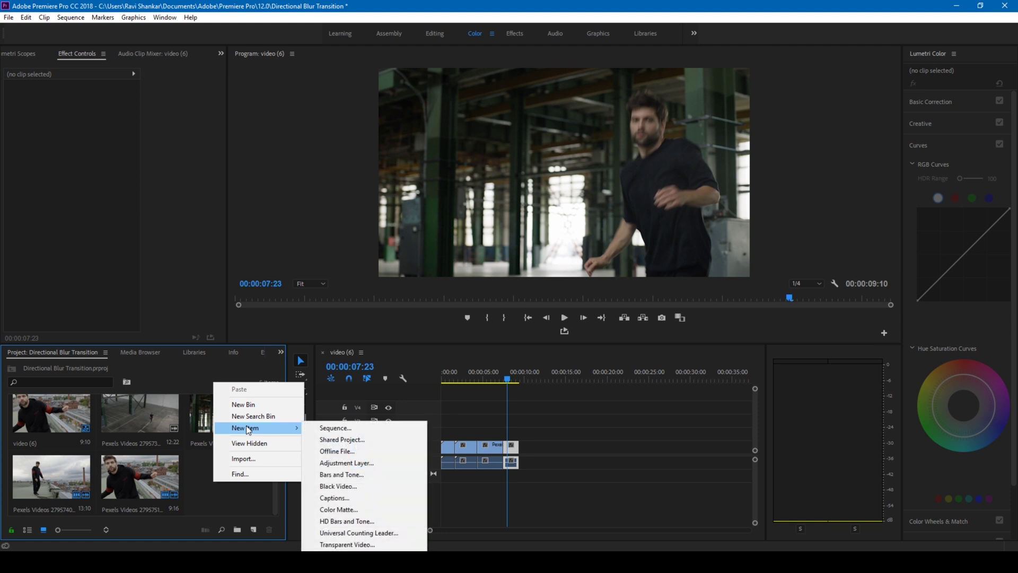
left_click(362, 463)
left_click(526, 318)
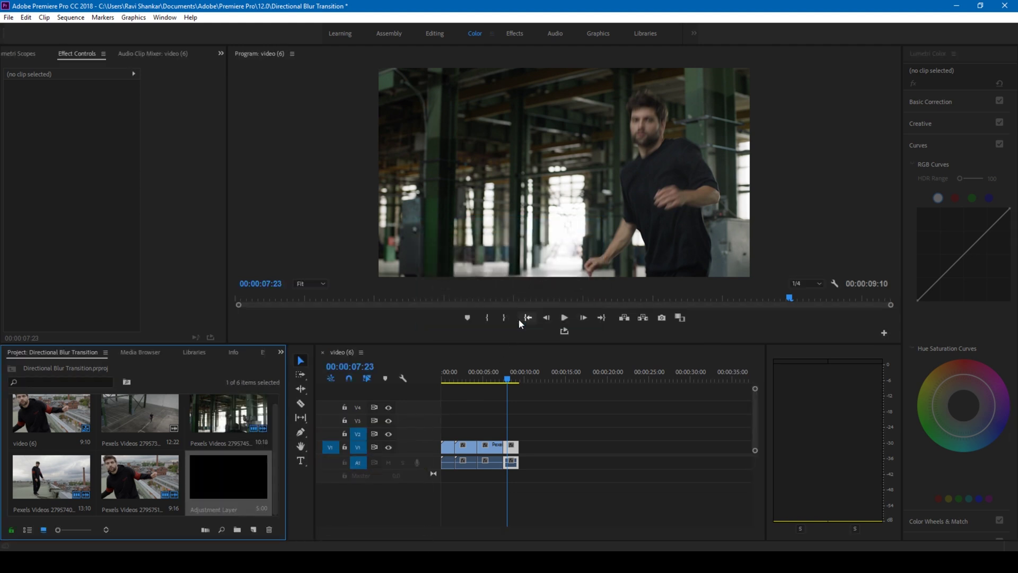
- Trim the new adjustment layer's out point in the Source monitor to about 1:02
double_click(214, 489)
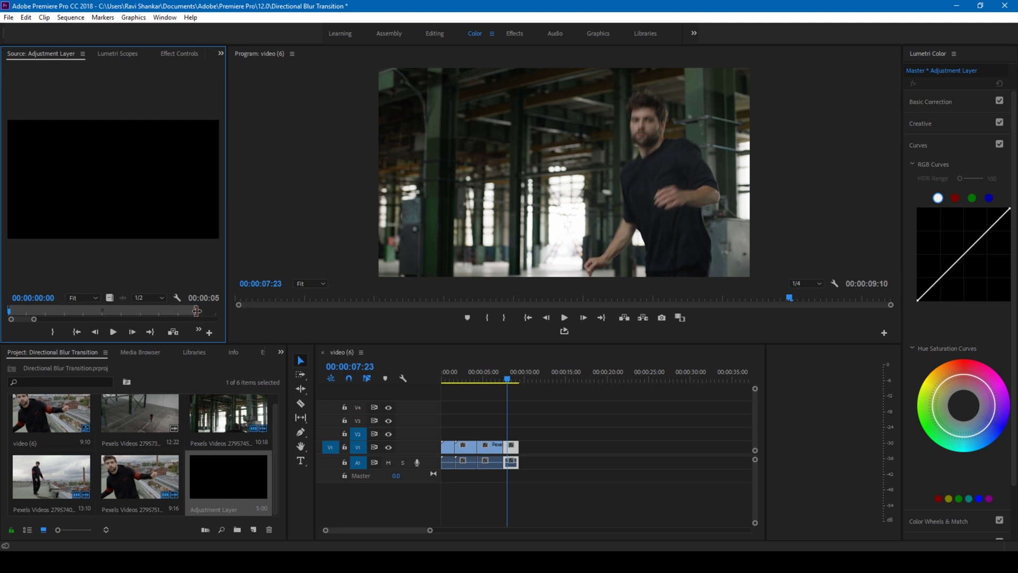
left_click_drag(197, 311, 48, 318)
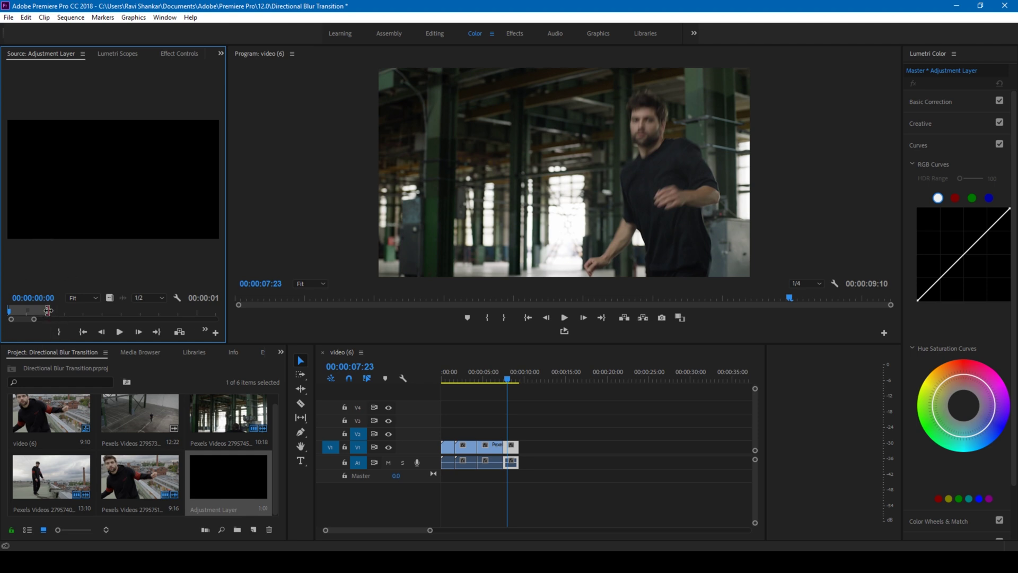
left_click_drag(47, 310, 48, 310)
left_click(221, 470)
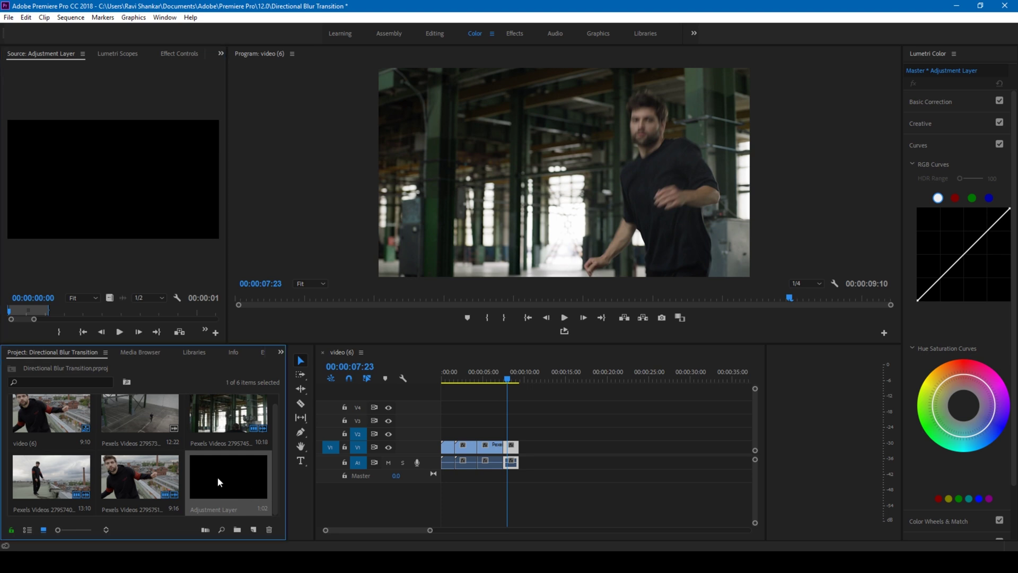
- Place the adjustment layer on V2 and slide it right over the first cut
left_click_drag(217, 476, 443, 433)
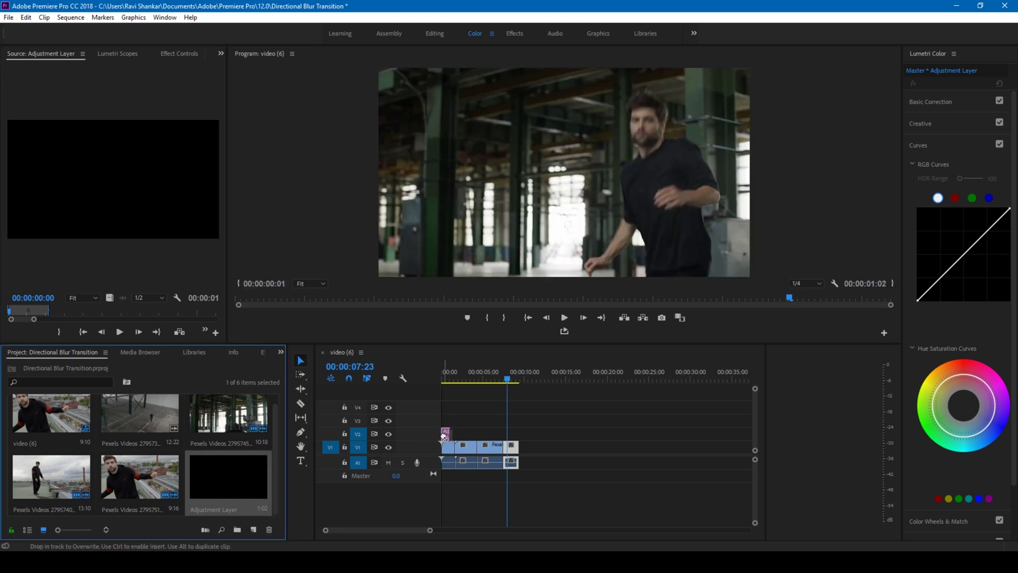
left_click_drag(433, 533, 352, 528)
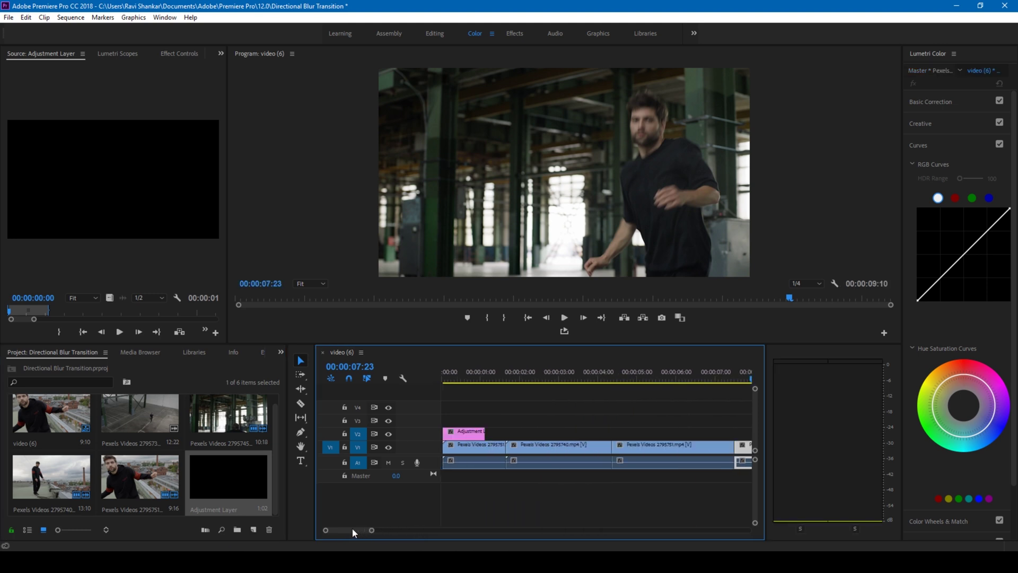
left_click(461, 430)
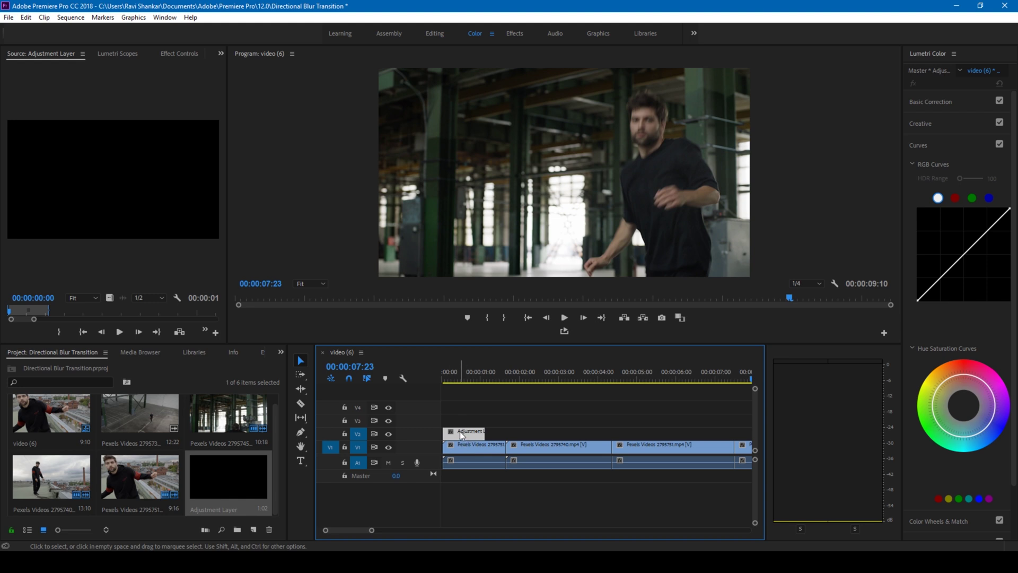
left_click_drag(460, 431, 504, 435)
- Select the adjustment layer clip and park the playhead at its middle
left_click(497, 445)
left_click(509, 445)
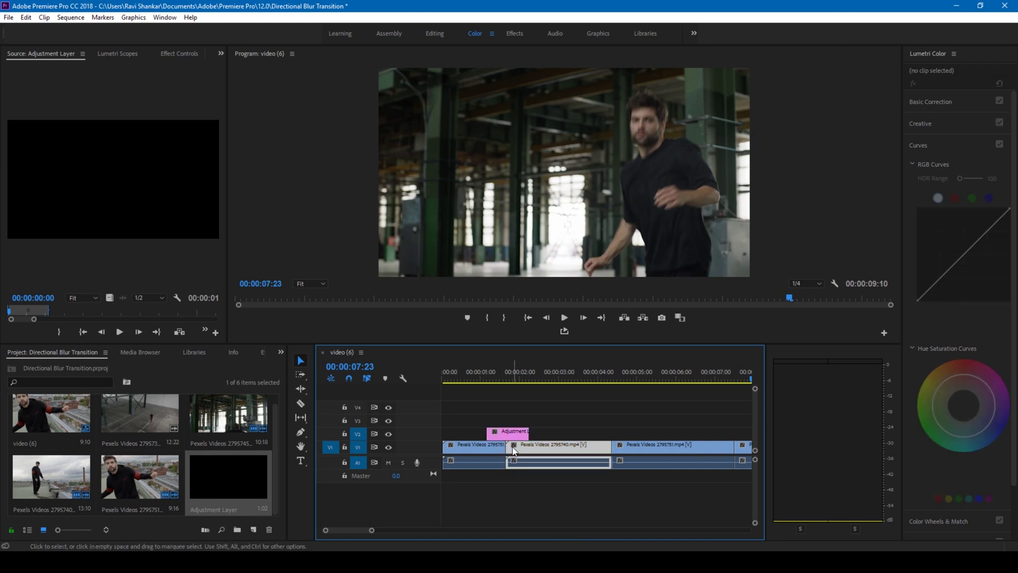
left_click(501, 446)
left_click(508, 431)
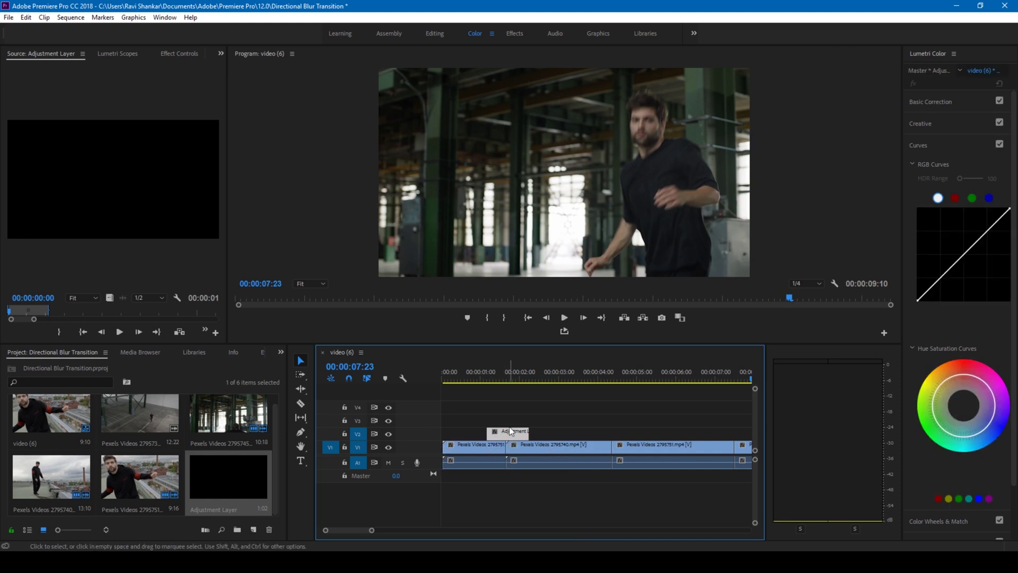
left_click(507, 381)
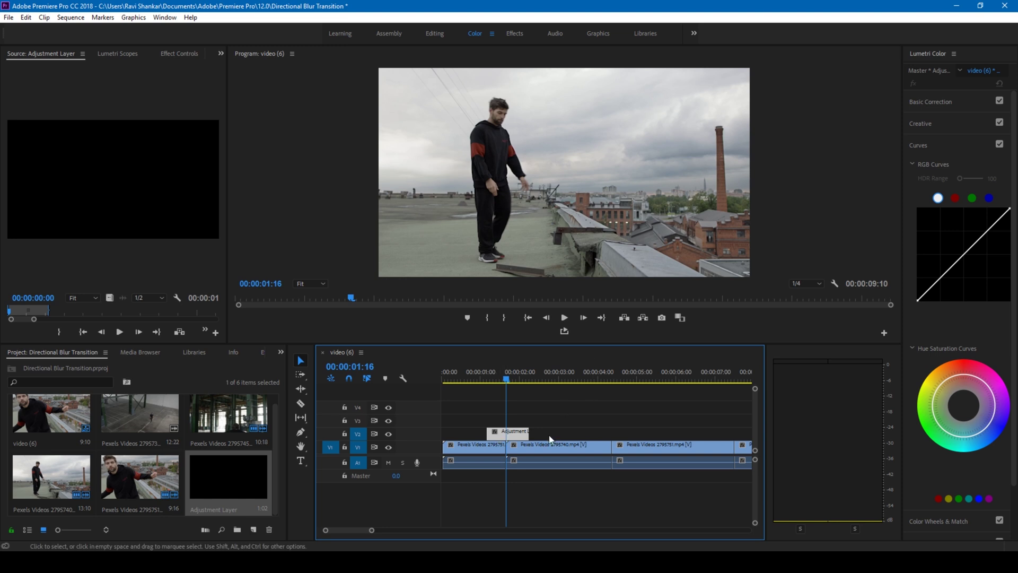
- Search effects for 'Dire' and drop Blur & Sharpen > Directional Blur onto the adjustment layer
left_click(263, 352)
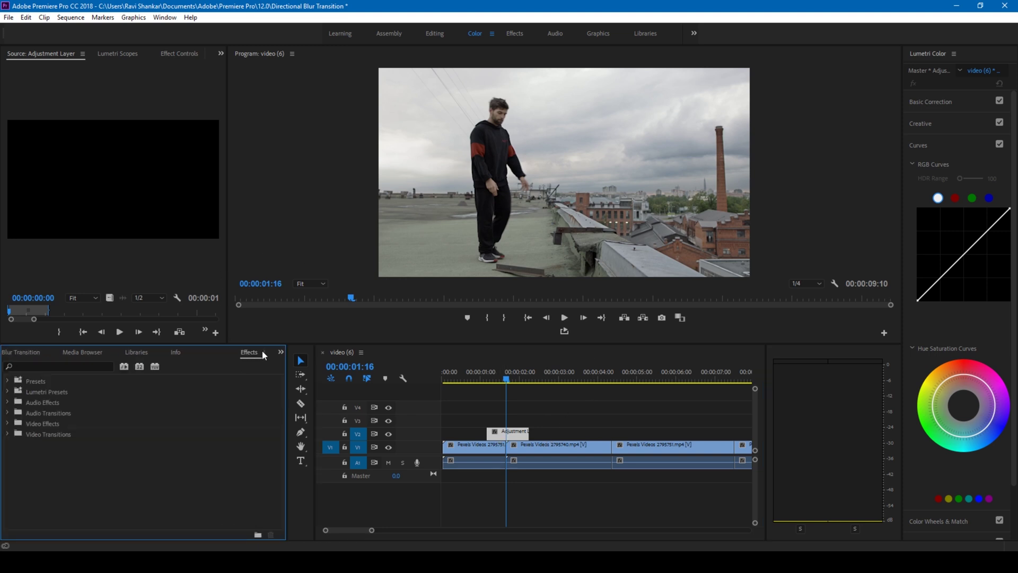
left_click(100, 365)
type("Direc")
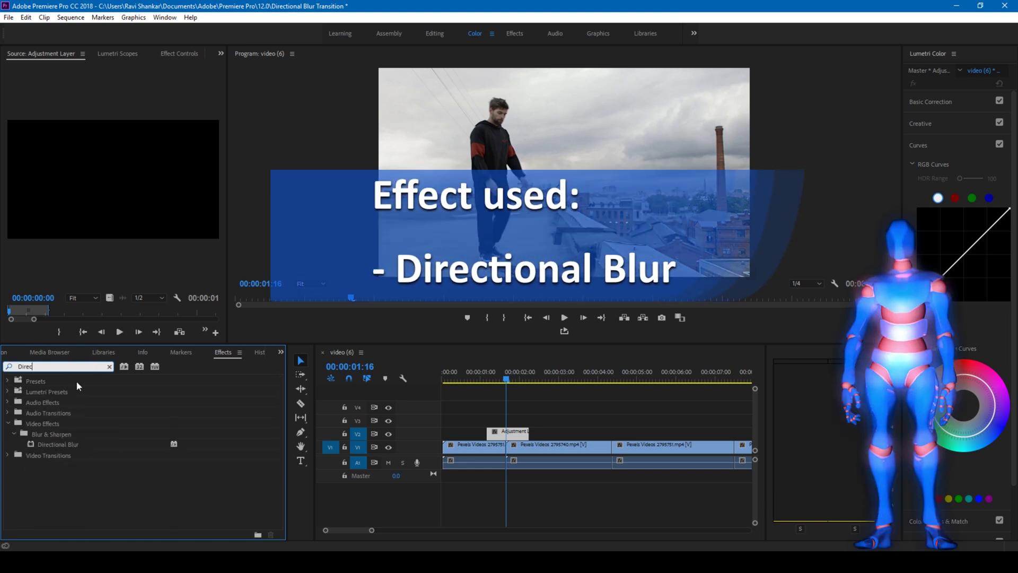
left_click(45, 436)
left_click(47, 443)
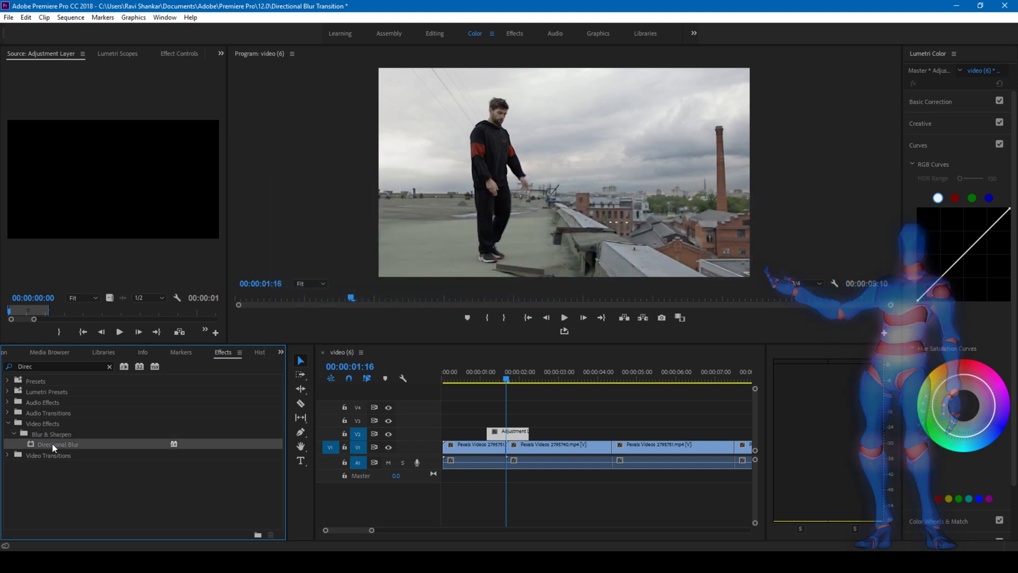
left_click_drag(52, 443, 496, 433)
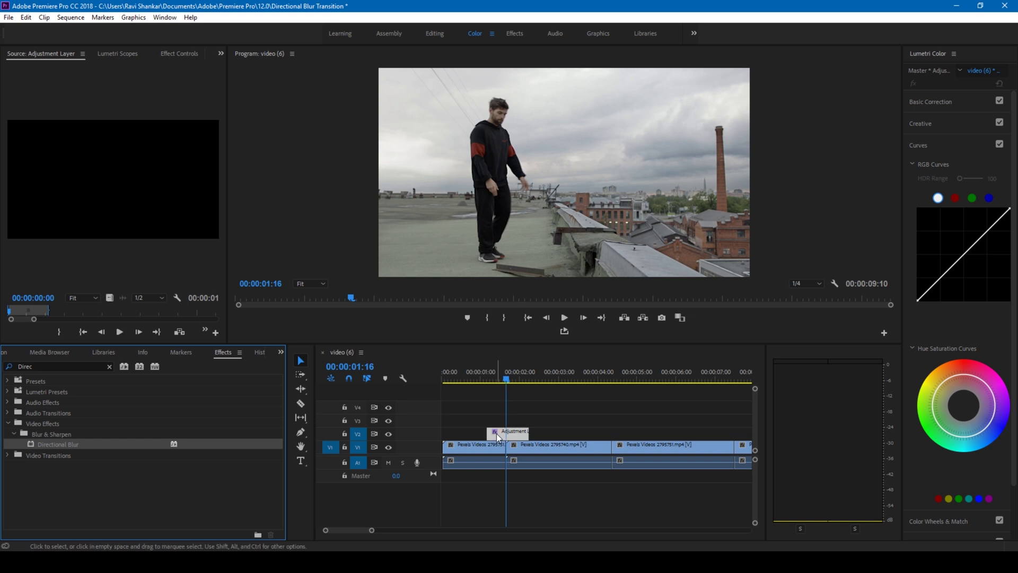
left_click(176, 53)
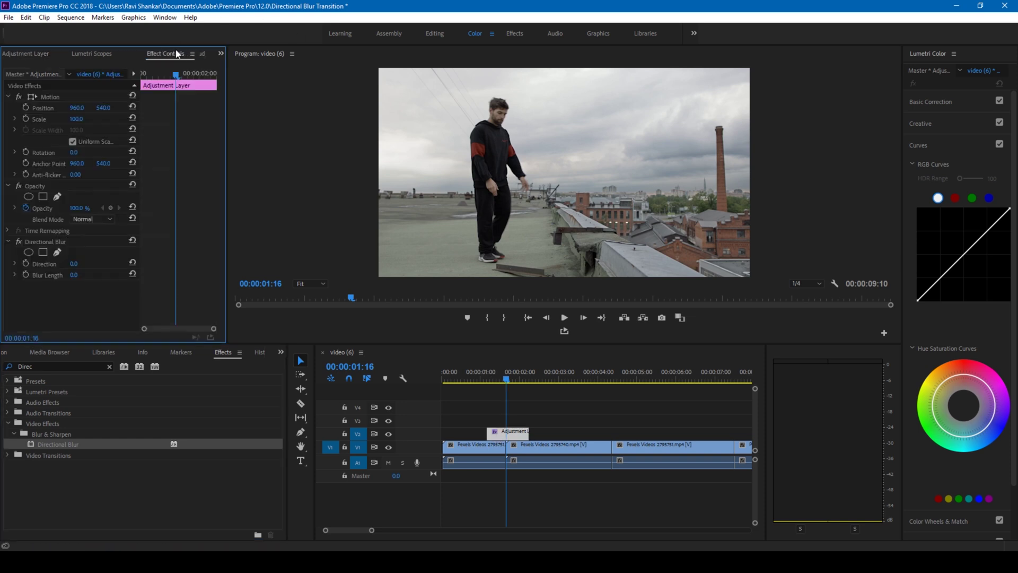
- Keyframe Blur Length at 50 at the adjustment layer's midpoint
left_click(26, 275)
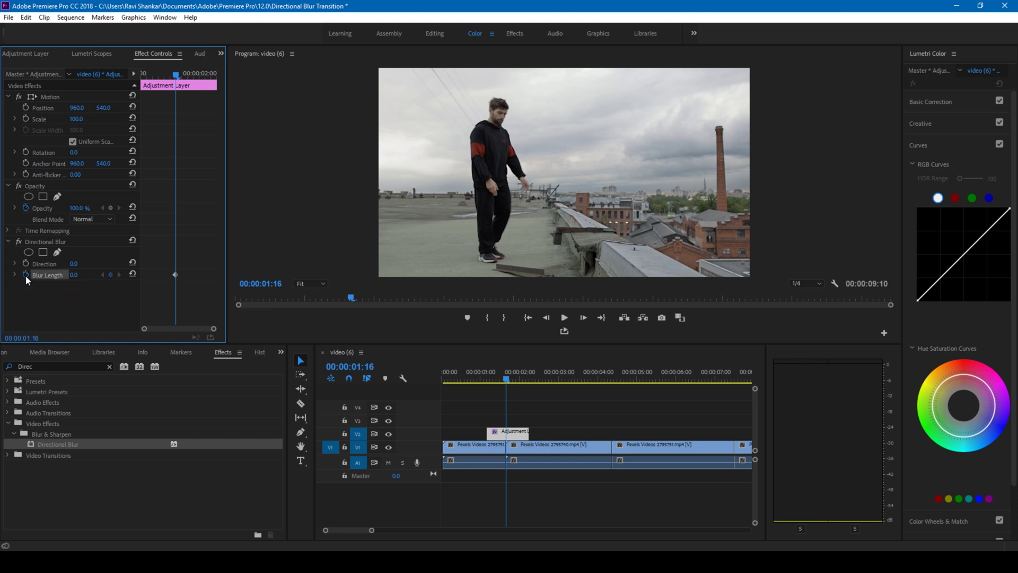
left_click(74, 275)
type("50")
key("Return")
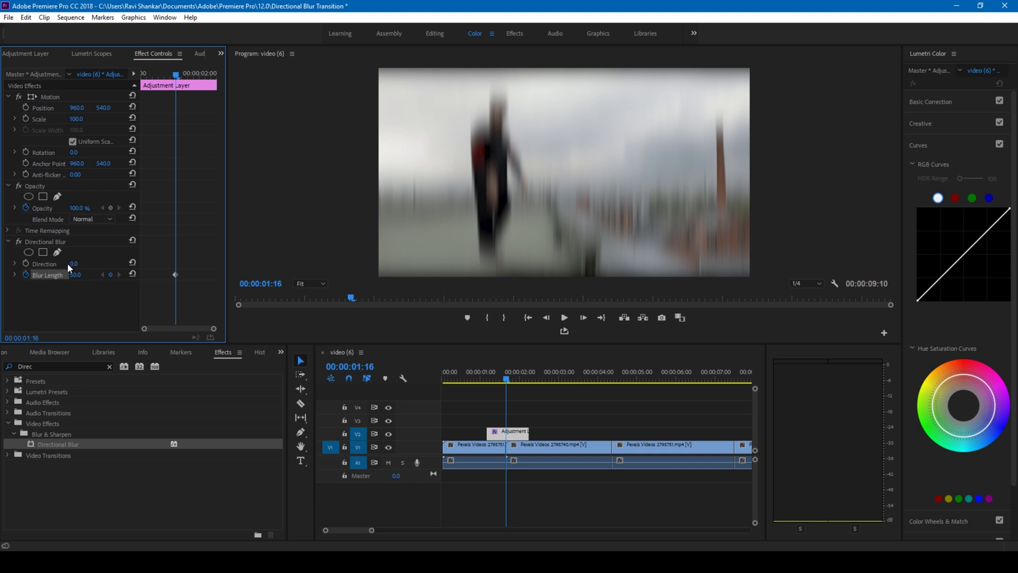
- Set the blur Direction to 45° and scrub back through the first cut to preview
left_click(73, 264)
type("90")
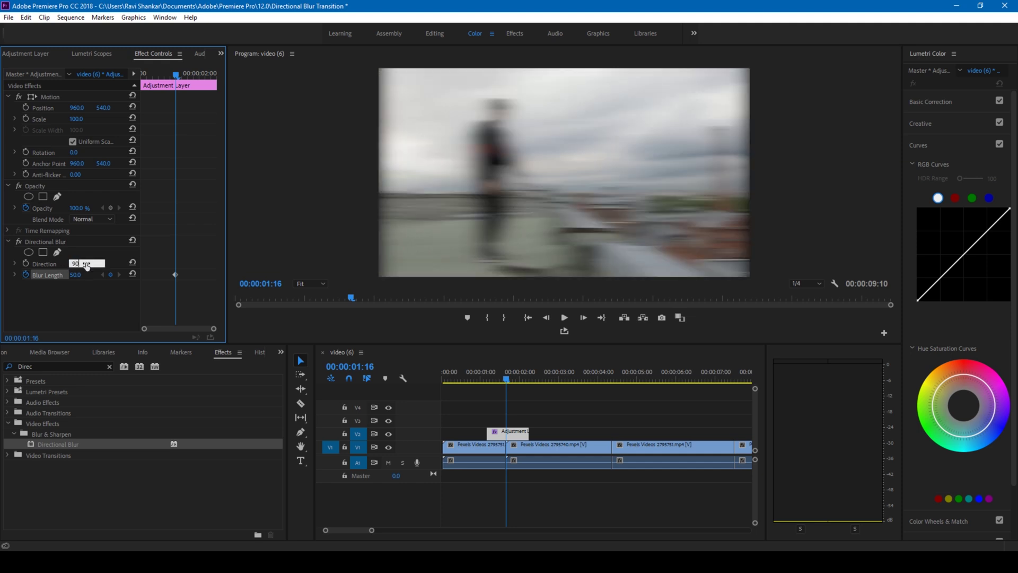
key("Return")
left_click(87, 263)
type("45")
key("Return")
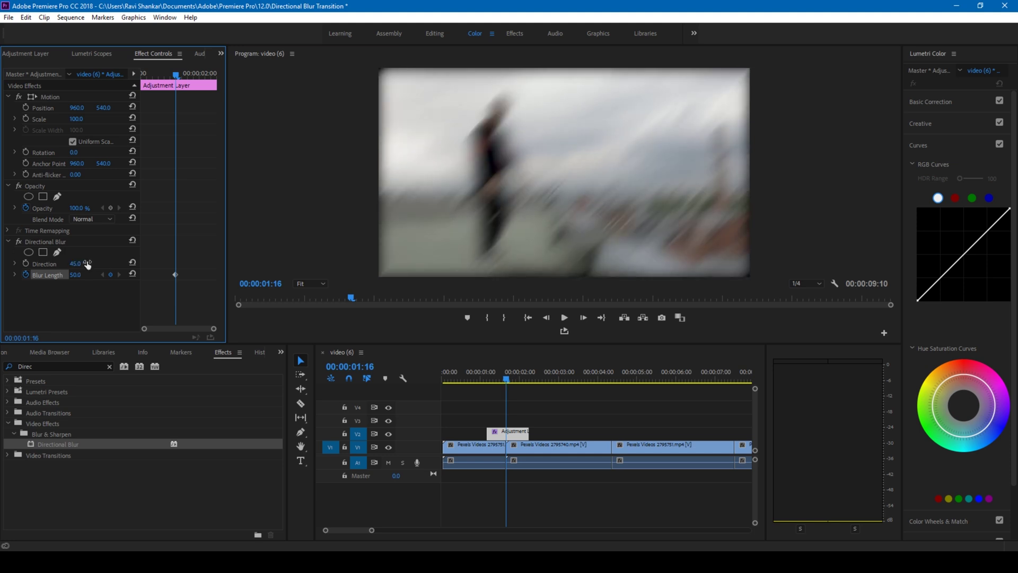
left_click_drag(507, 384, 486, 383)
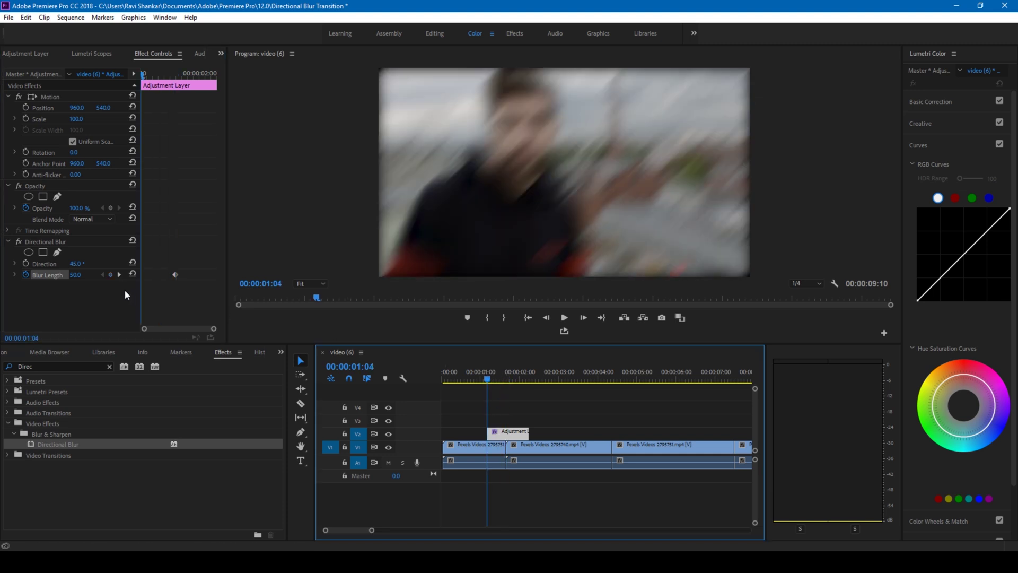
- Add Blur Length keyframes of 0 at the adjustment layer's start and end
left_click(79, 275)
type("0")
key("Return")
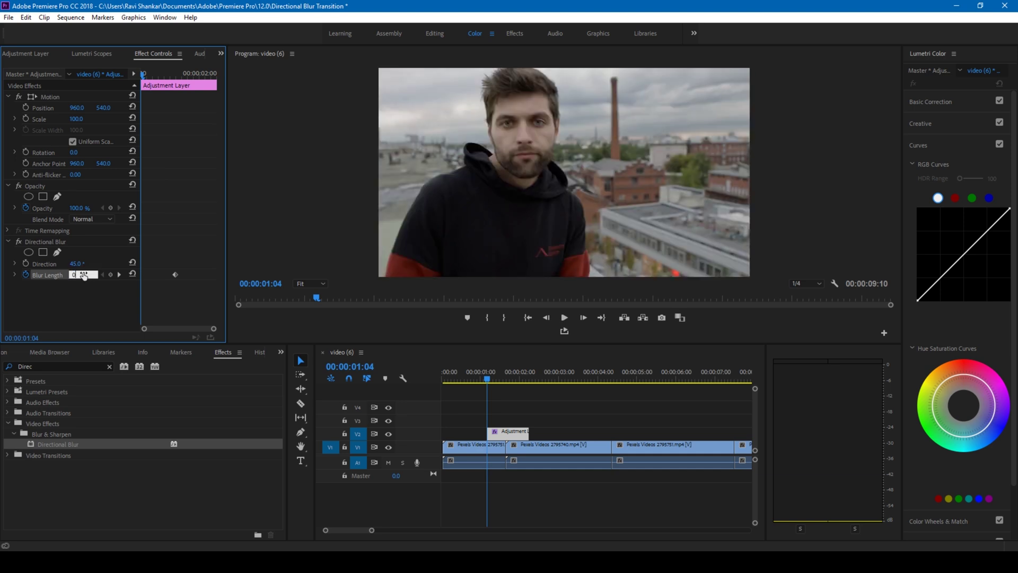
left_click_drag(475, 371, 498, 371)
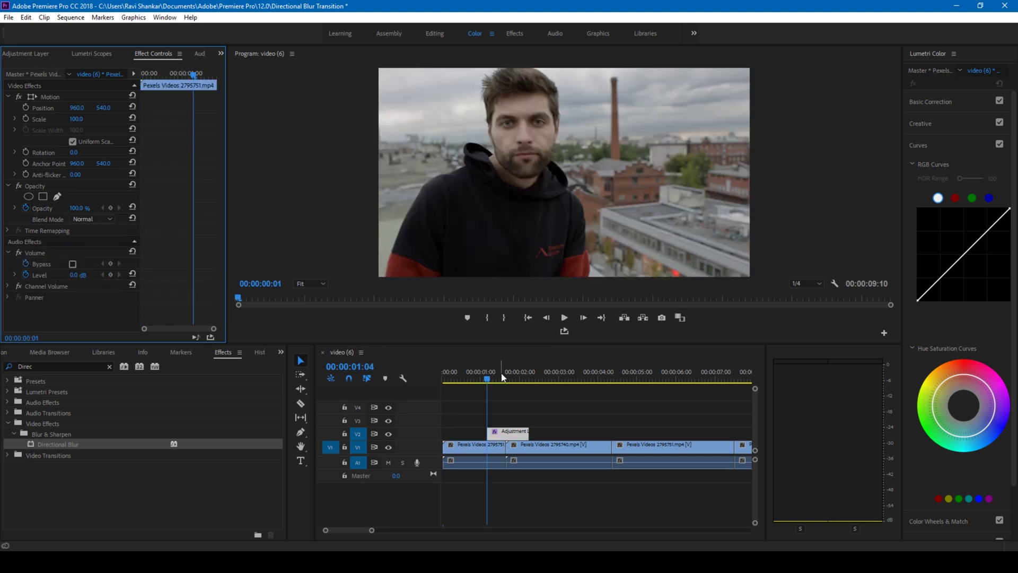
key("space")
left_click(512, 432)
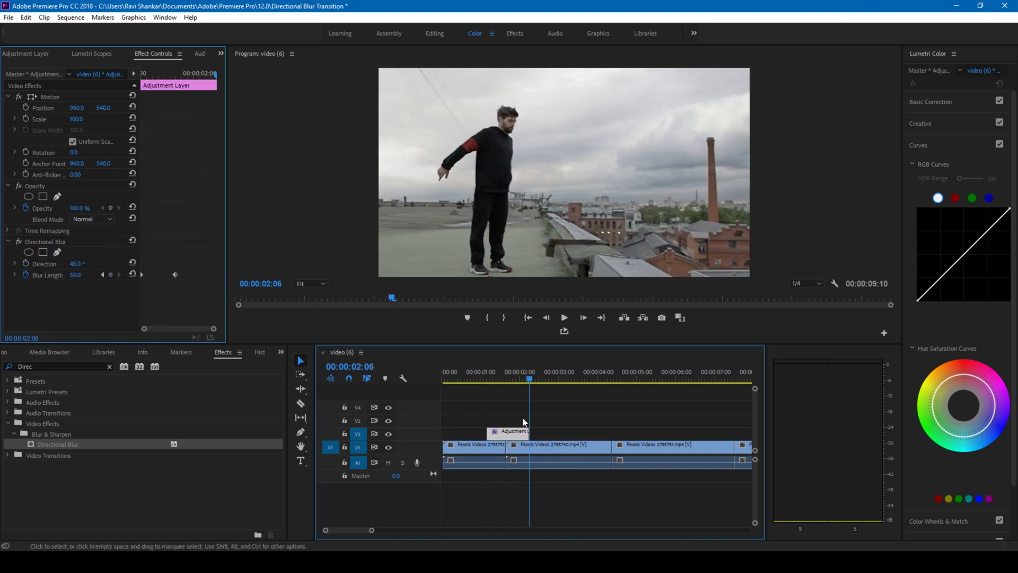
left_click(75, 275)
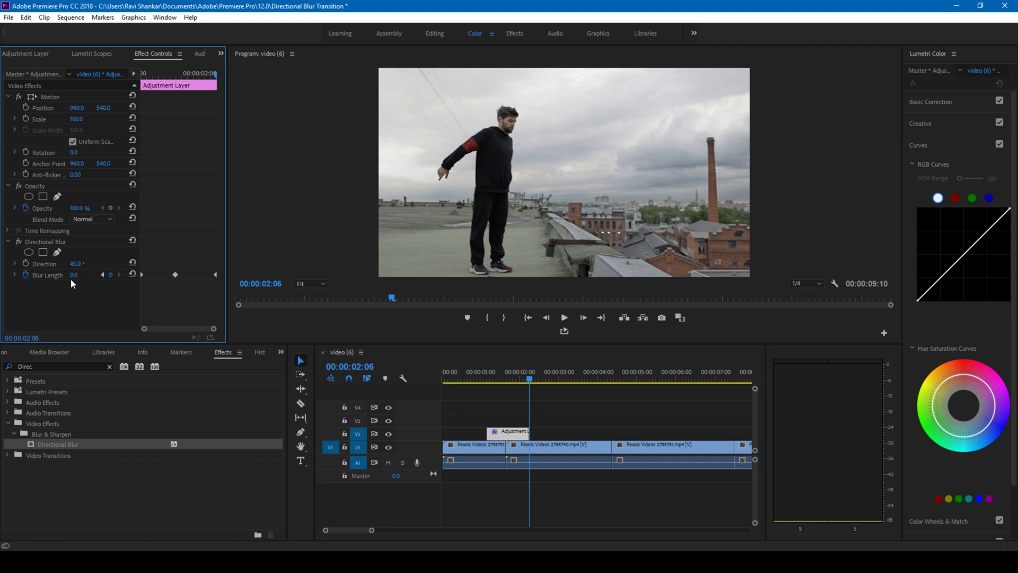
key("Return")
- Replay the blur transition from 00:00:00:23 several times to check the swipe
left_click(482, 379)
key("space")
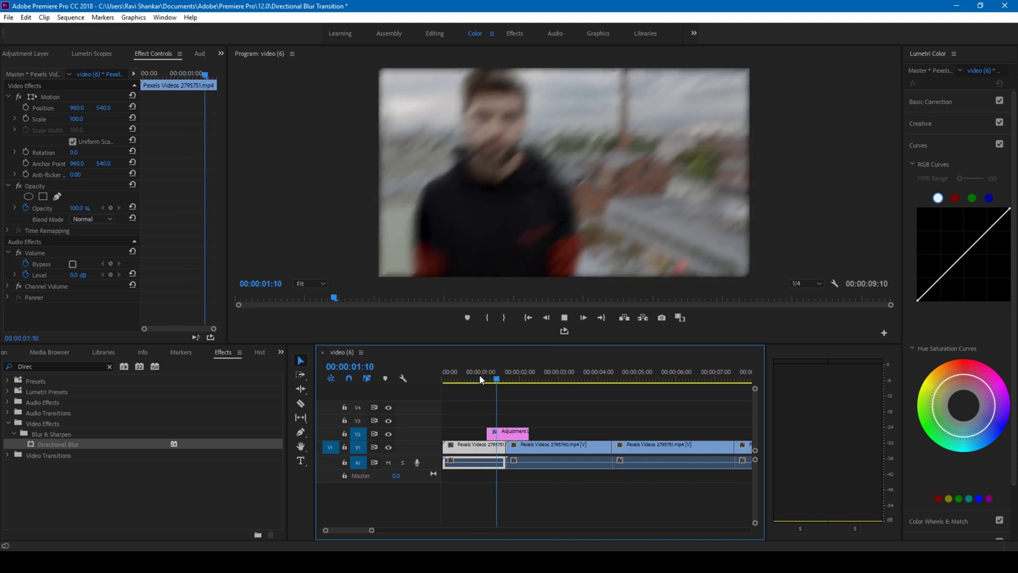
left_click(481, 378)
key("space")
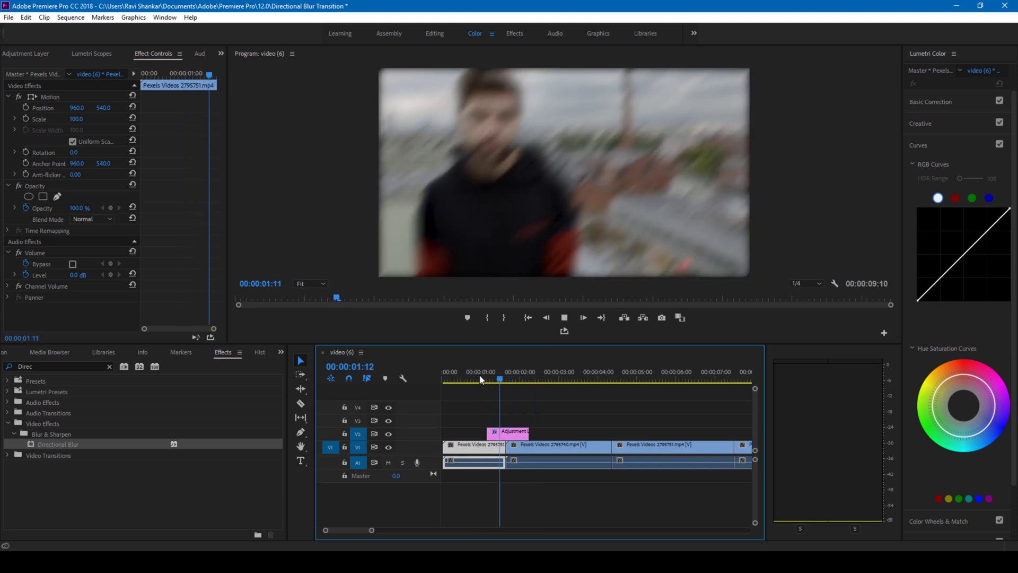
left_click(481, 378)
key("space")
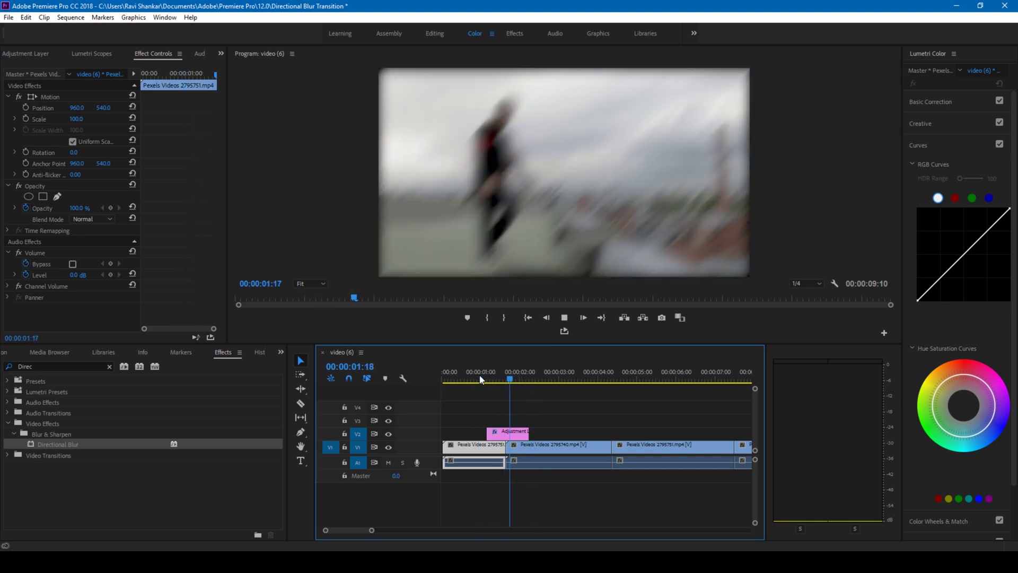
left_click(481, 379)
key("space")
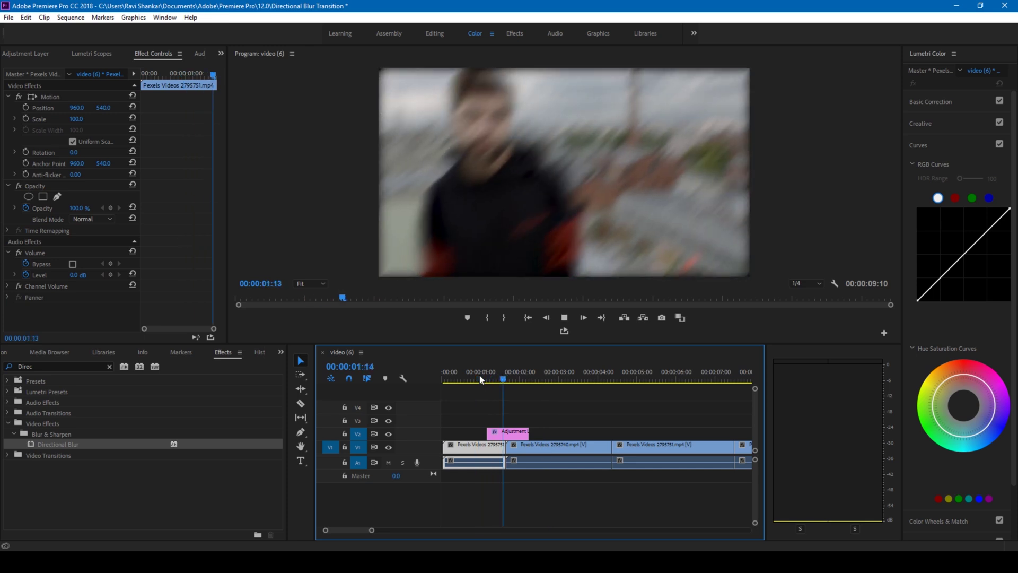
left_click(503, 432)
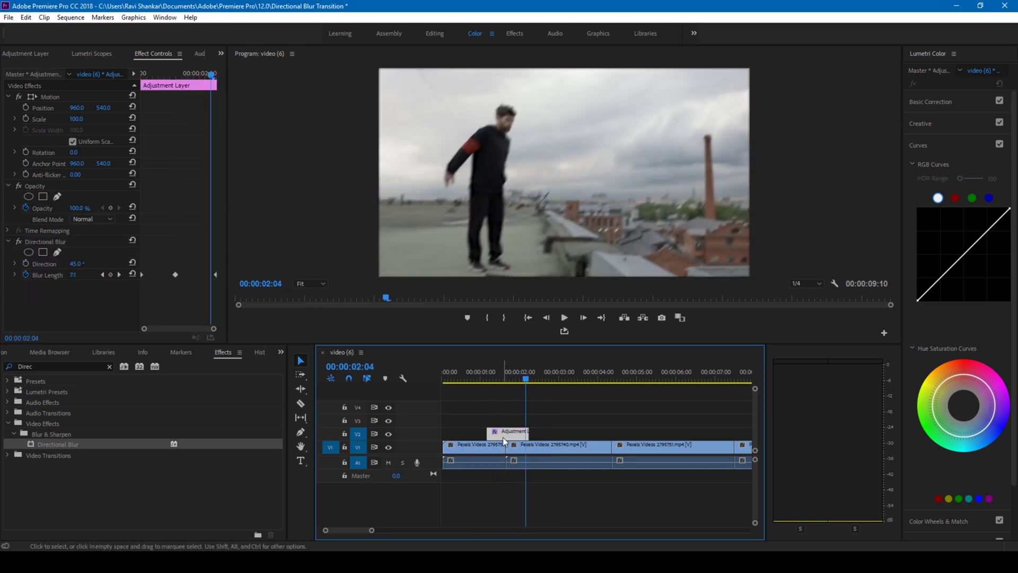
- Copy the adjustment layer onto the next cut and keyframe Direction 0° at its start
left_click_drag(503, 435, 610, 434)
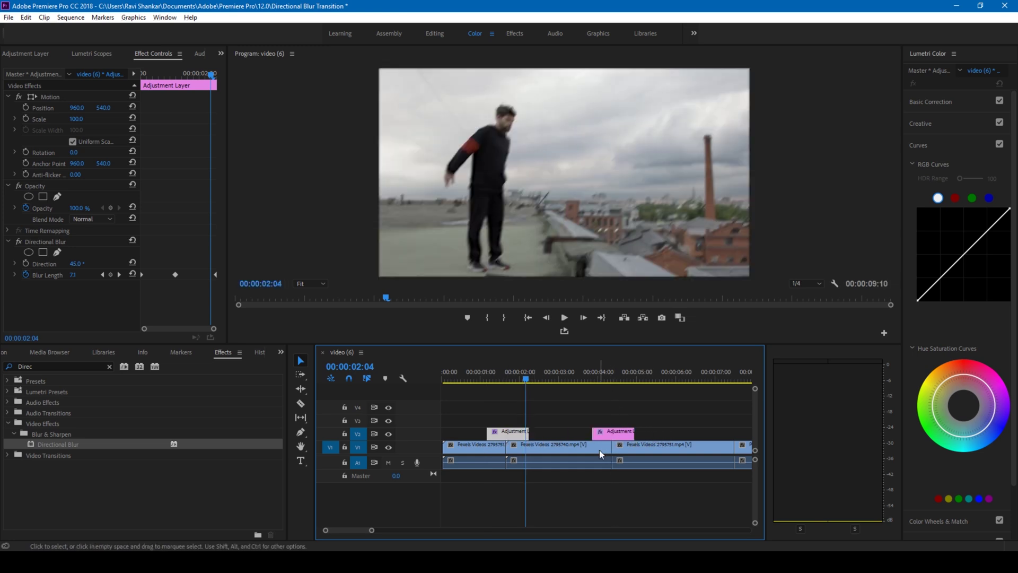
left_click(614, 374)
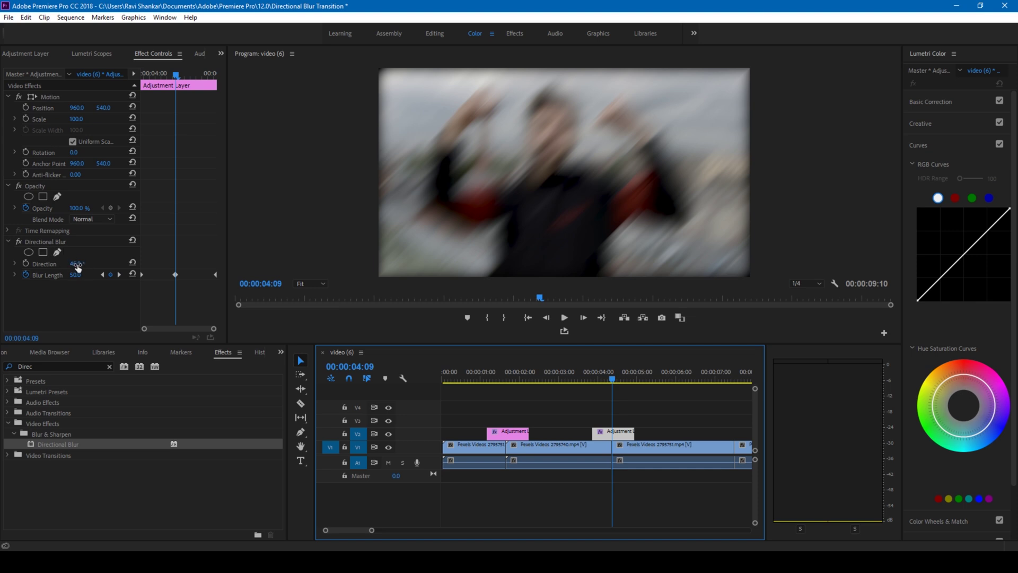
left_click(27, 262)
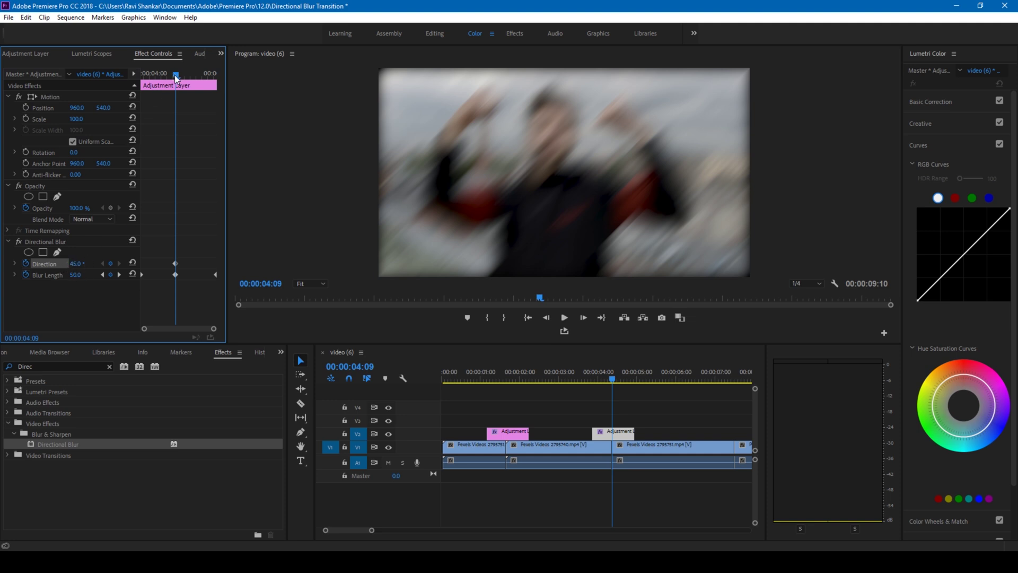
left_click_drag(175, 75, 142, 75)
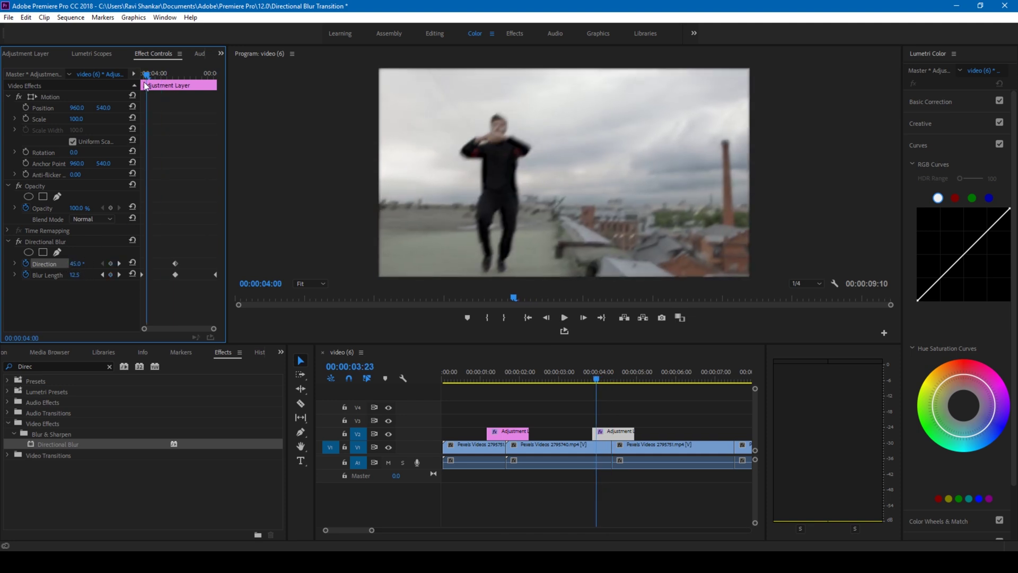
left_click(88, 265)
type("0")
key("Return")
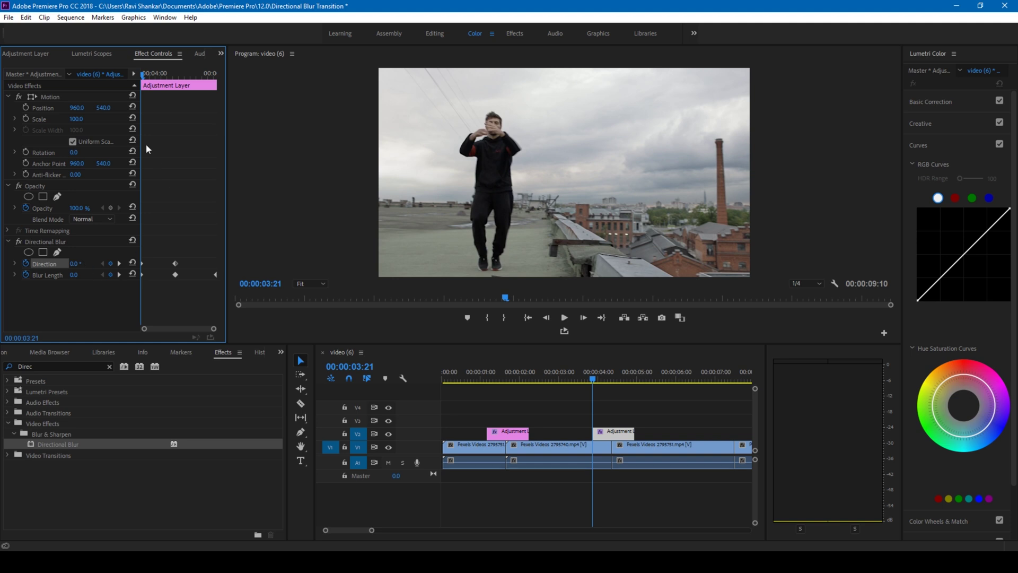
- Keyframe the blur Direction to 90° at the second transition's midpoint
left_click_drag(142, 78, 179, 85)
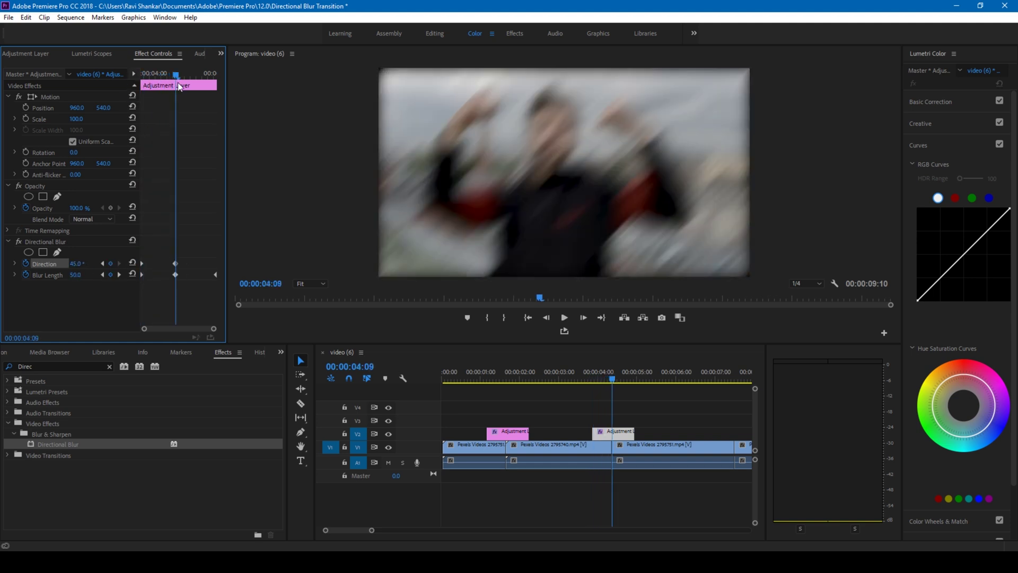
left_click(77, 264)
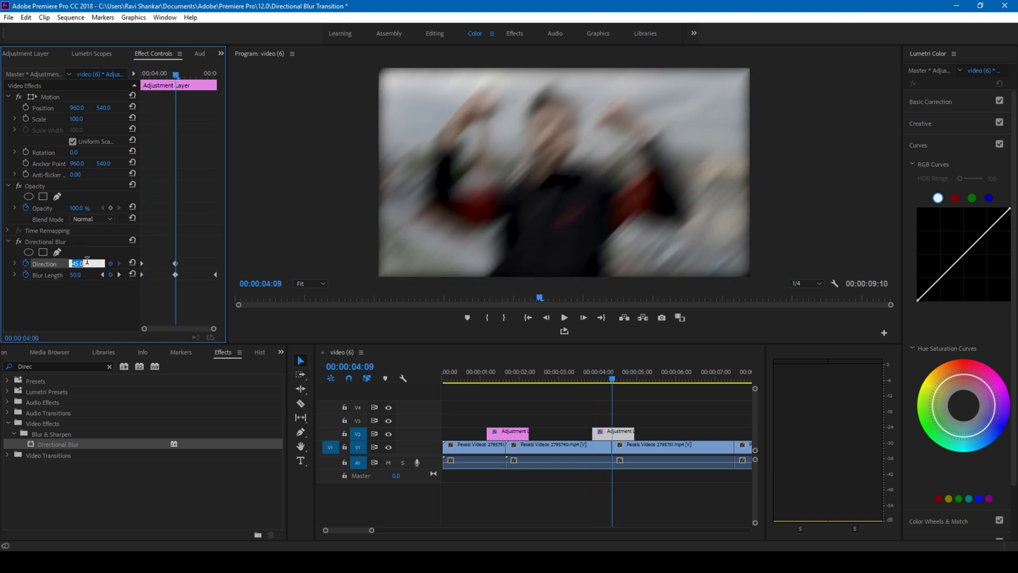
type("90")
key("Return")
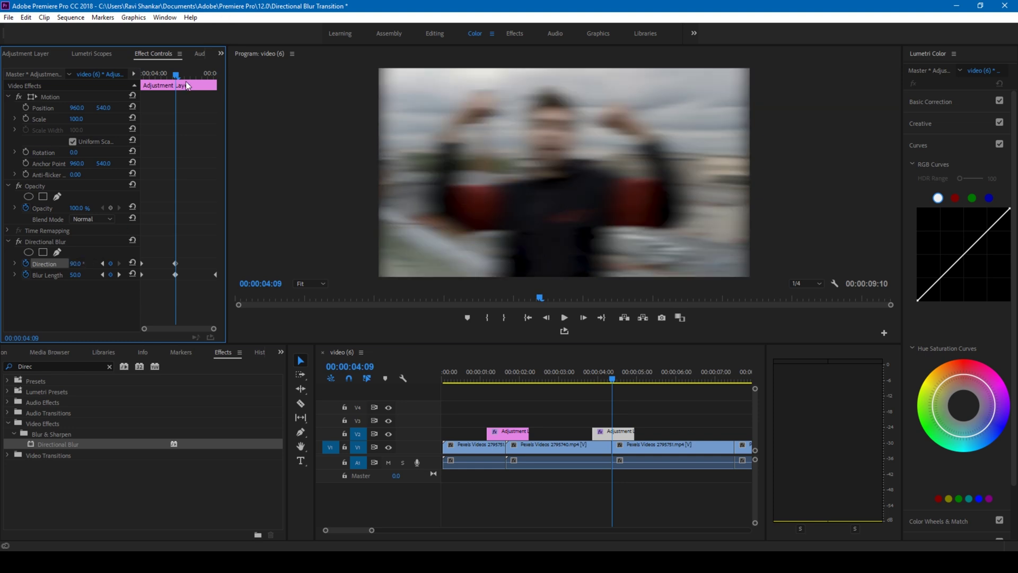
left_click_drag(178, 80, 202, 74)
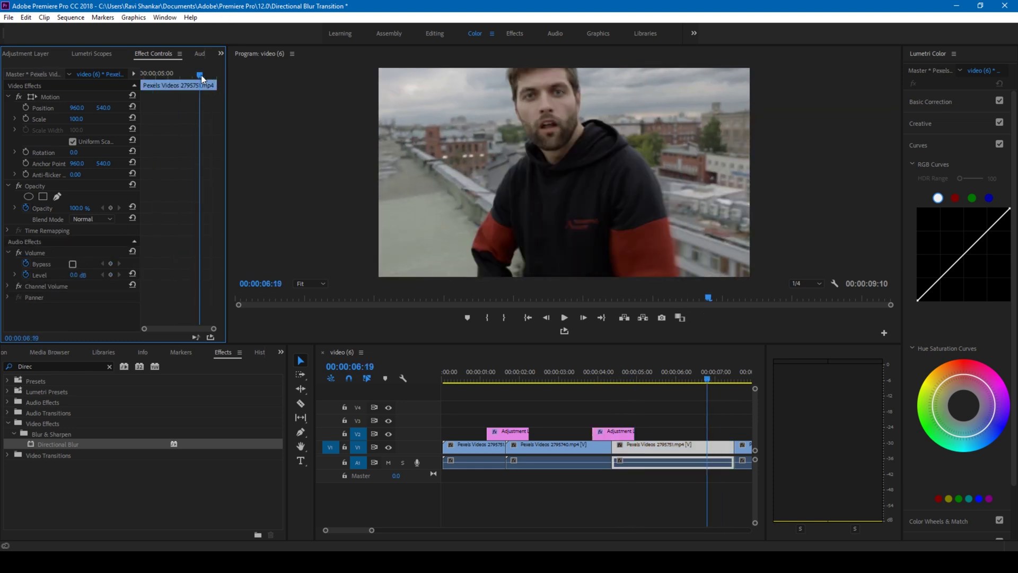
- Move to the second layer's end and begin entering a Direction value of 1
left_click(623, 380)
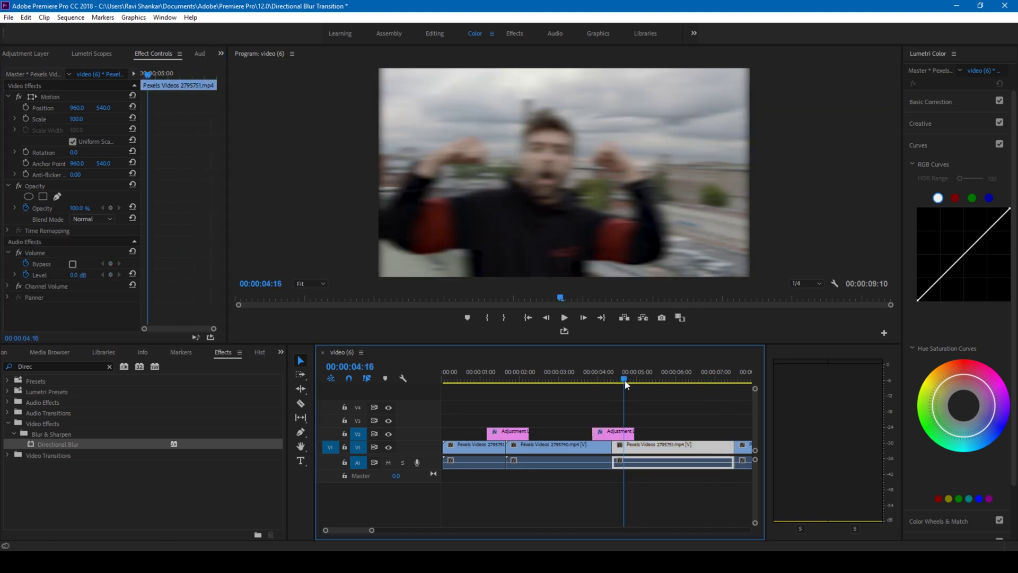
left_click(613, 436)
key("Down")
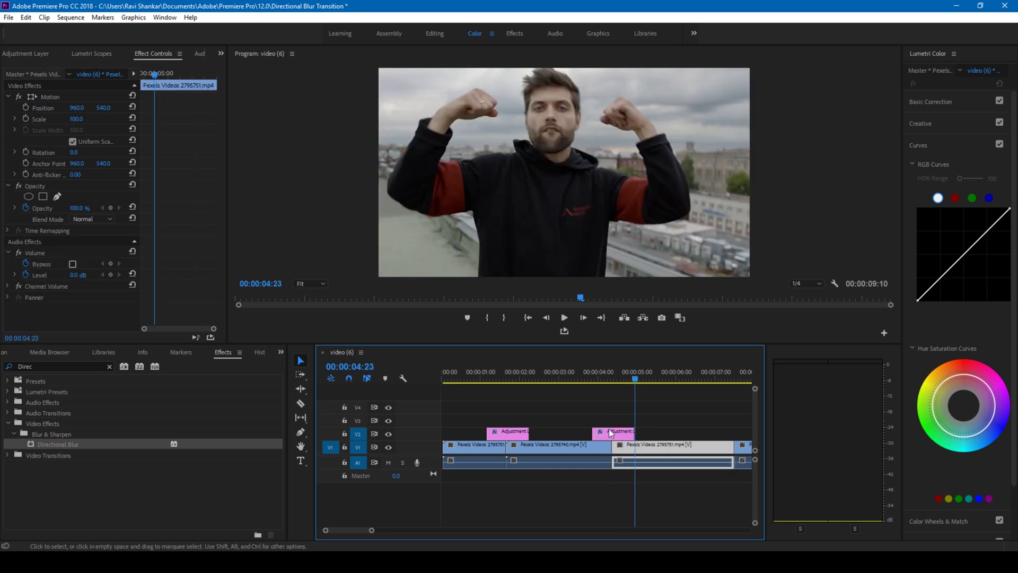
left_click(618, 432)
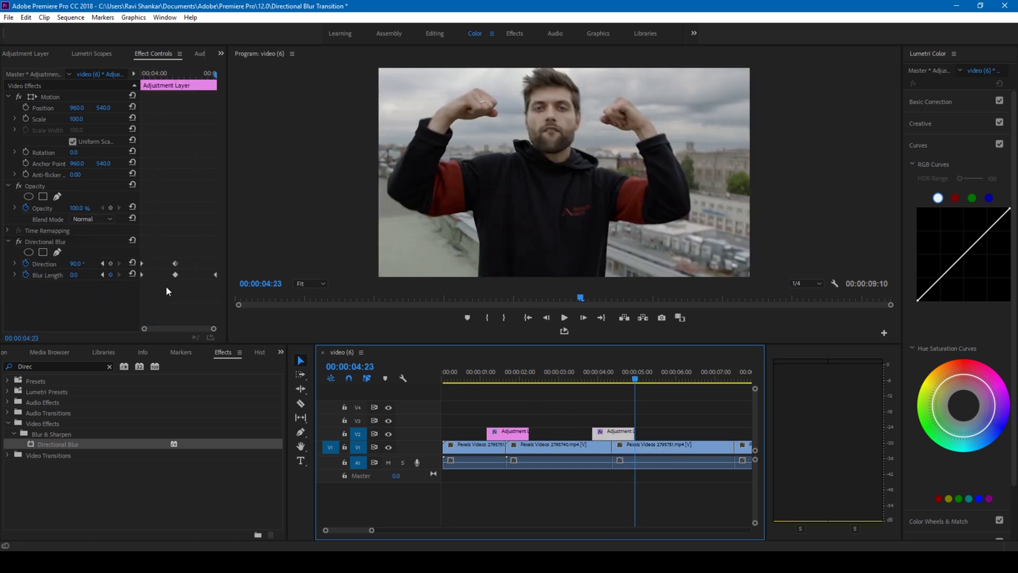
left_click(84, 263)
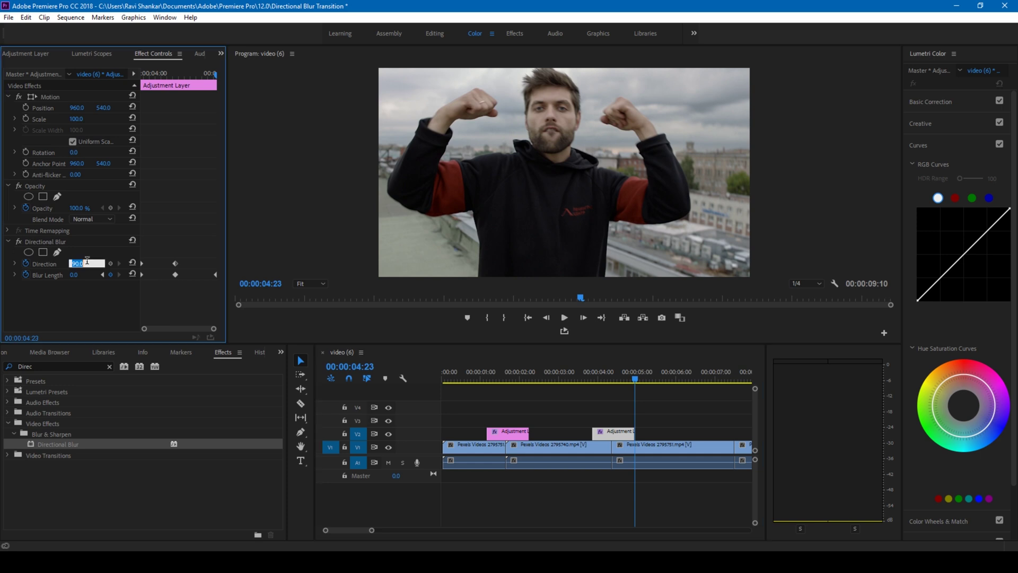
type("18")
- Replay the second blur transition around 00:00:04, stopping at 04:12 with the second layer selected
left_click(583, 377)
key("space")
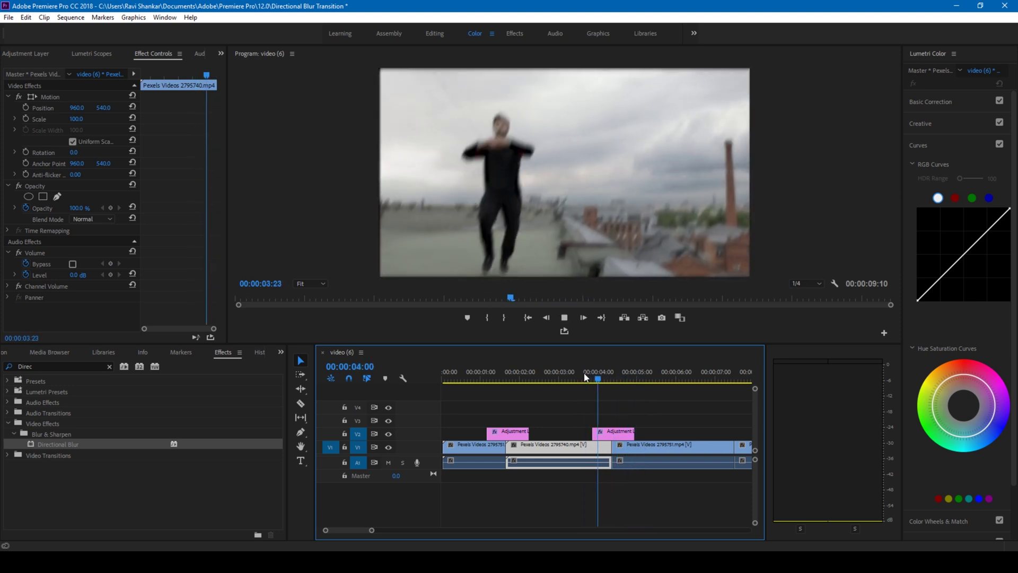
key("space")
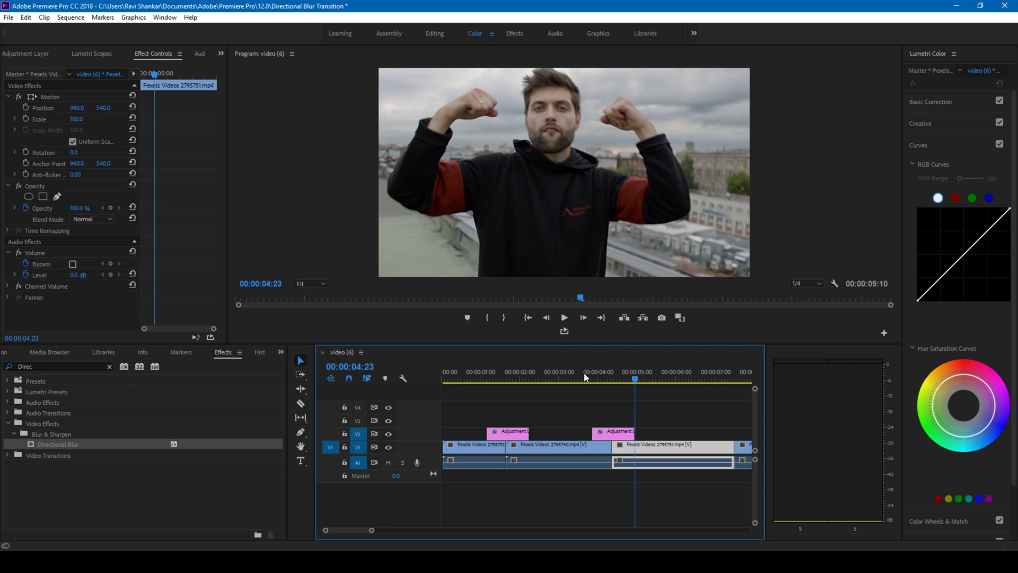
mouse_move(585, 377)
left_mouse_down()
mouse_move(628, 379)
mouse_move(589, 380)
left_mouse_up()
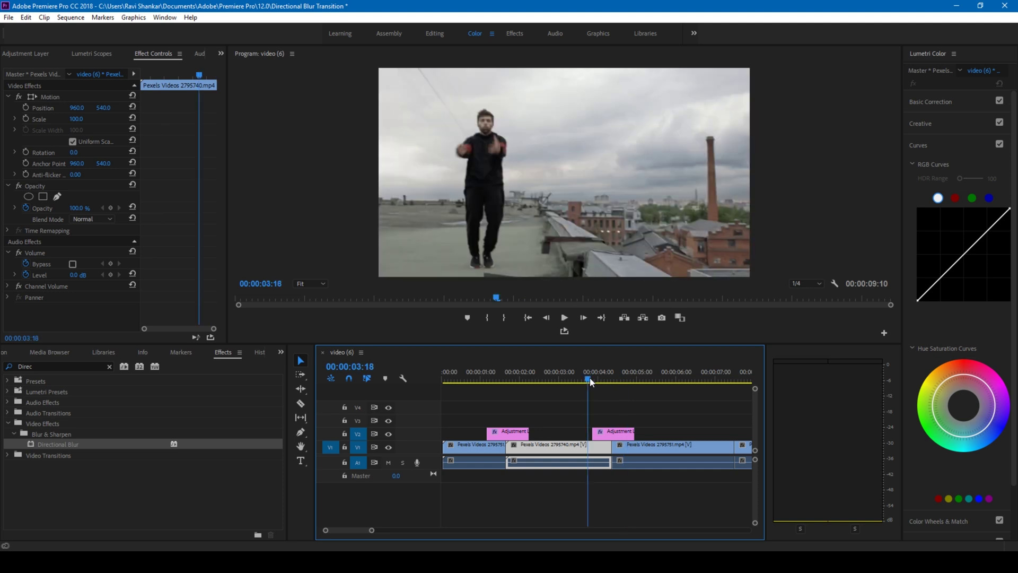
key("space")
left_click(591, 381)
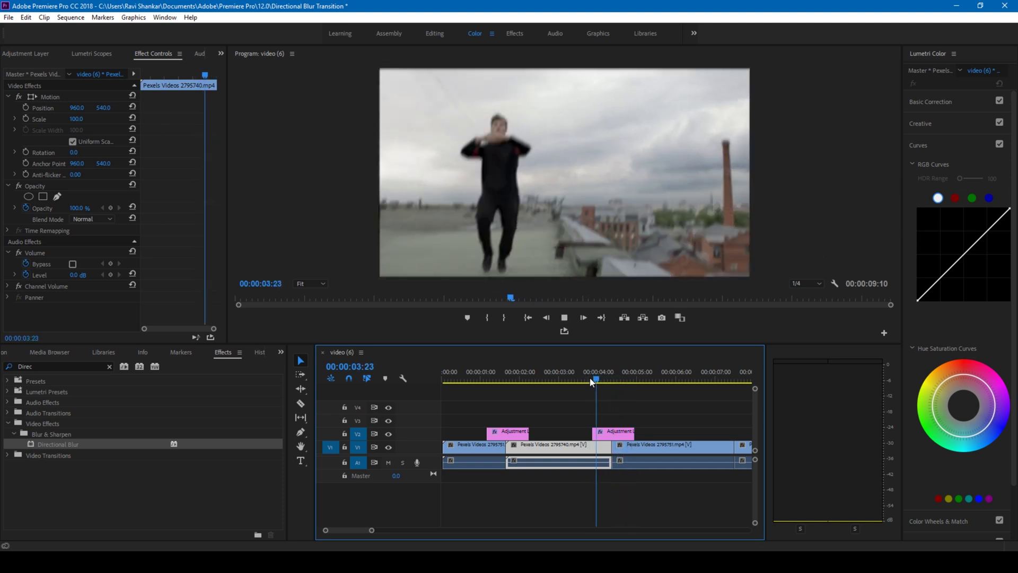
left_click(591, 380)
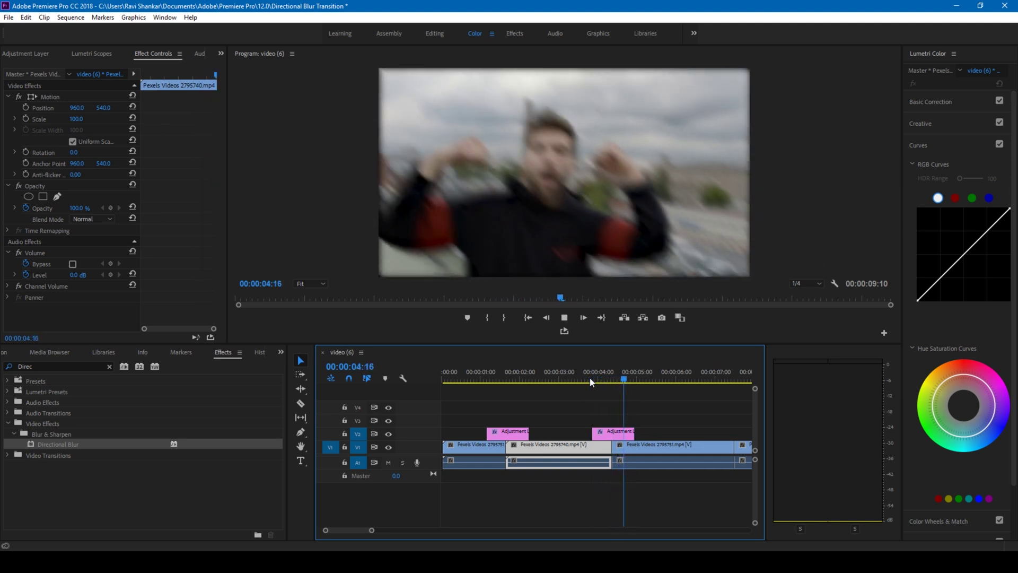
left_click(591, 381)
left_click(591, 380)
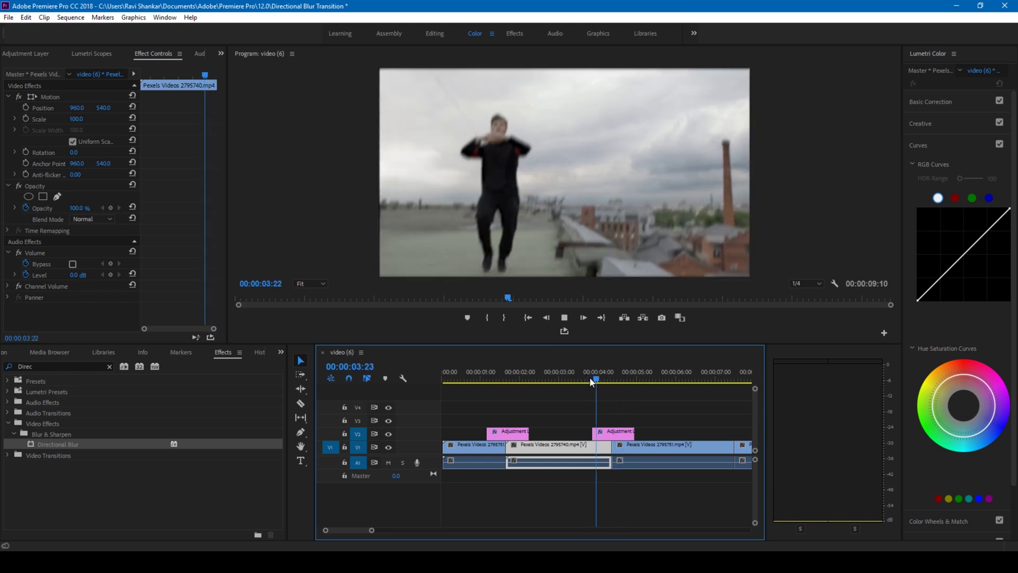
left_click(591, 380)
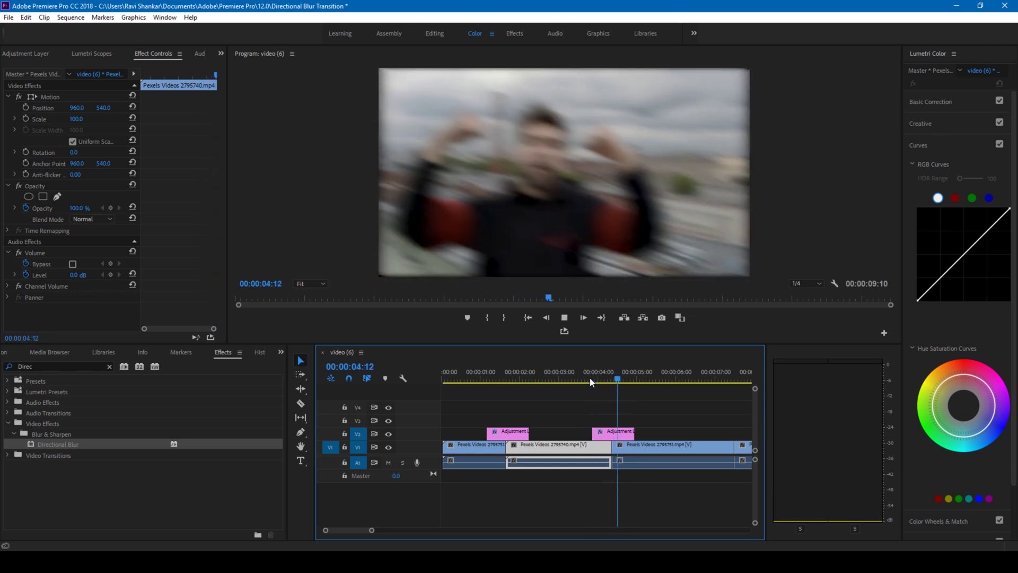
left_click(613, 431)
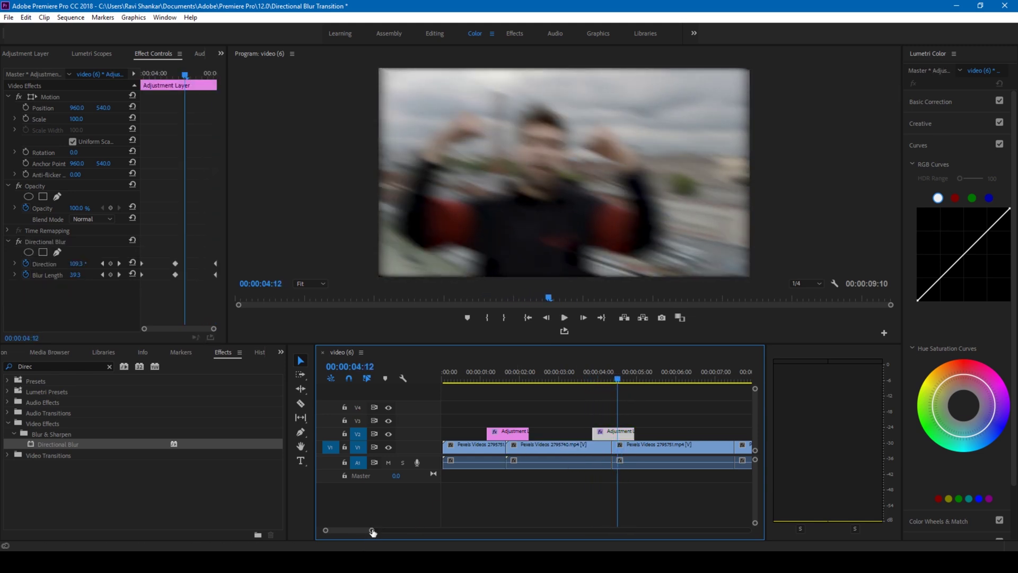
left_click_drag(376, 531, 411, 531)
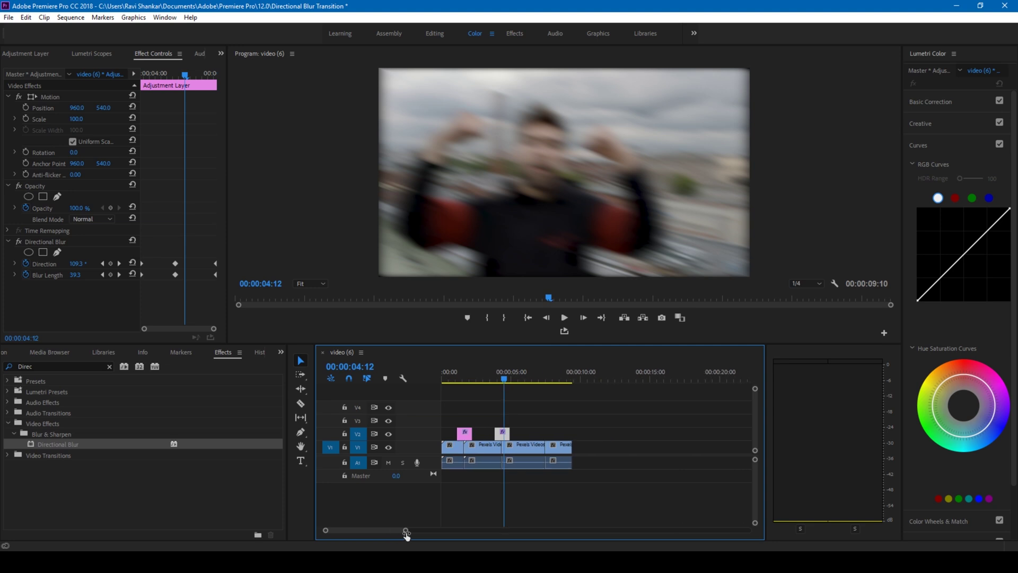
- Copy the adjustment layer over the cut near 7 seconds and delete its 07:10 Blur Length keyframe
left_click(501, 436)
left_click_drag(504, 435, 546, 440)
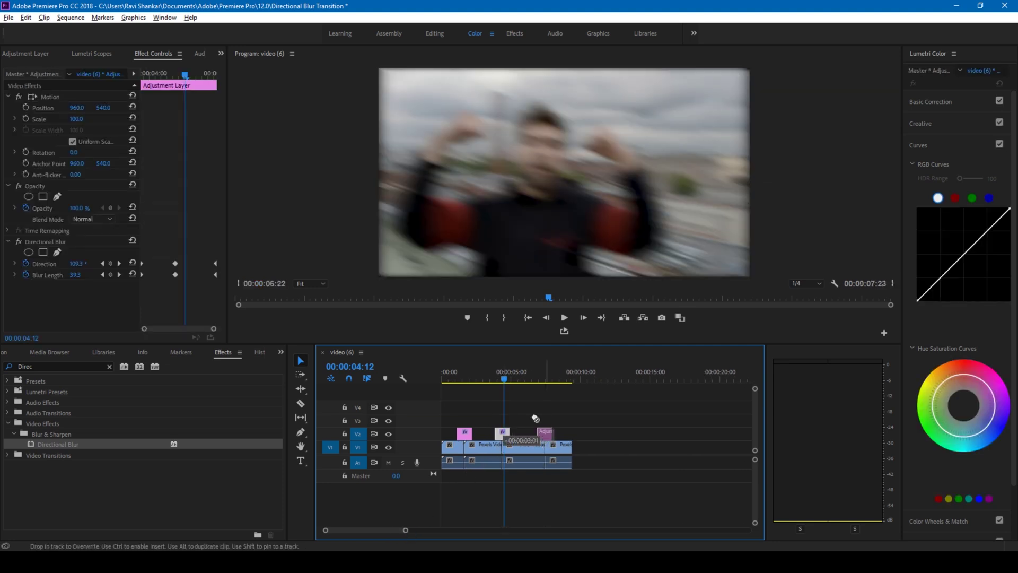
left_click(545, 379)
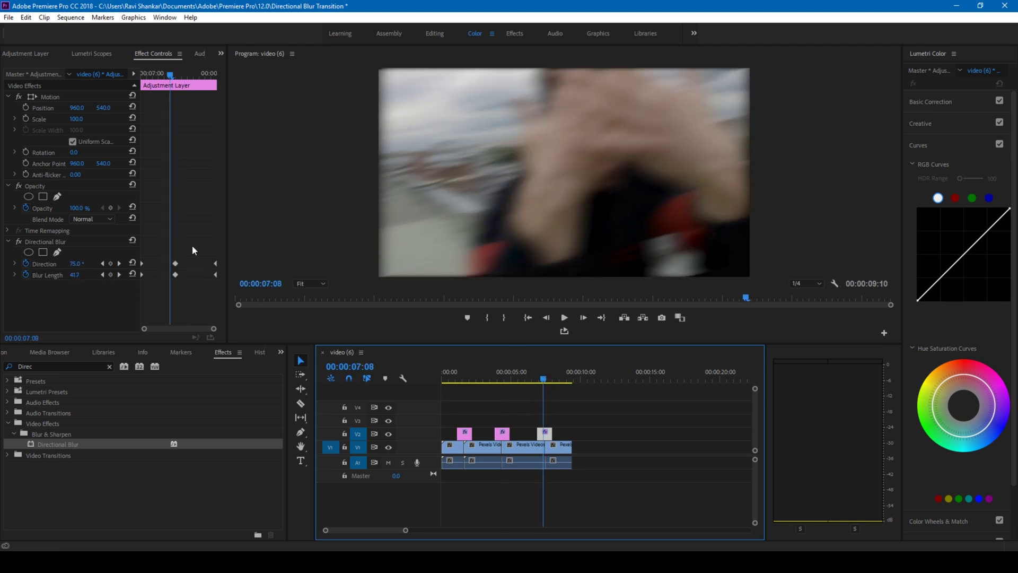
left_click_drag(173, 75, 177, 78)
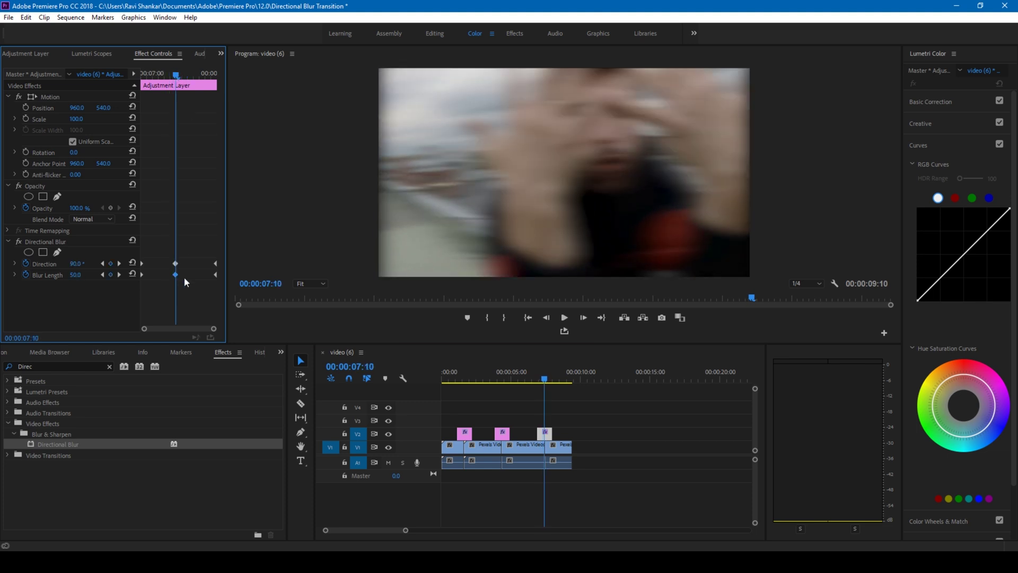
key("Delete")
key("space")
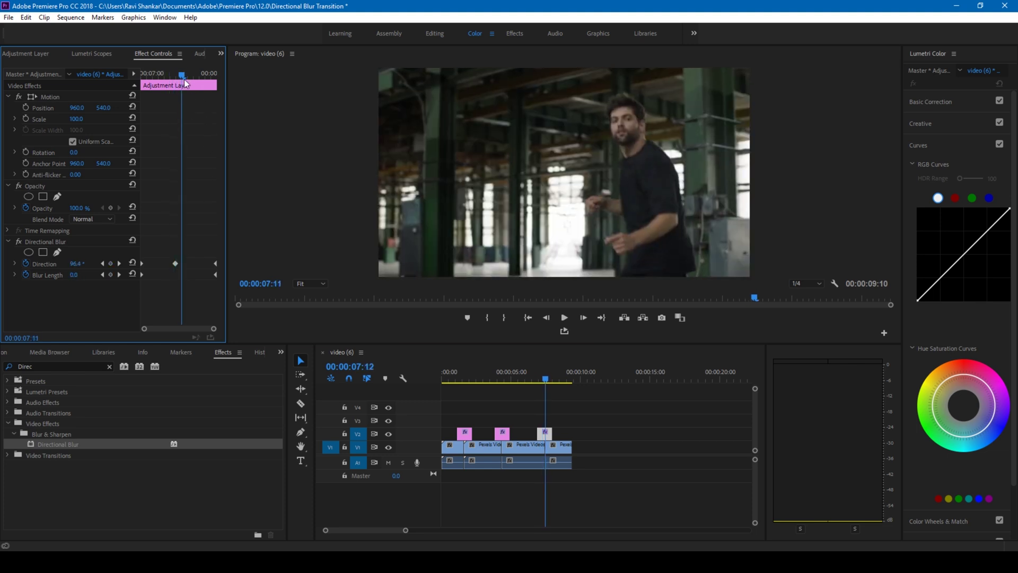
key("Left")
key("Left")
key("Left")
key("Left")
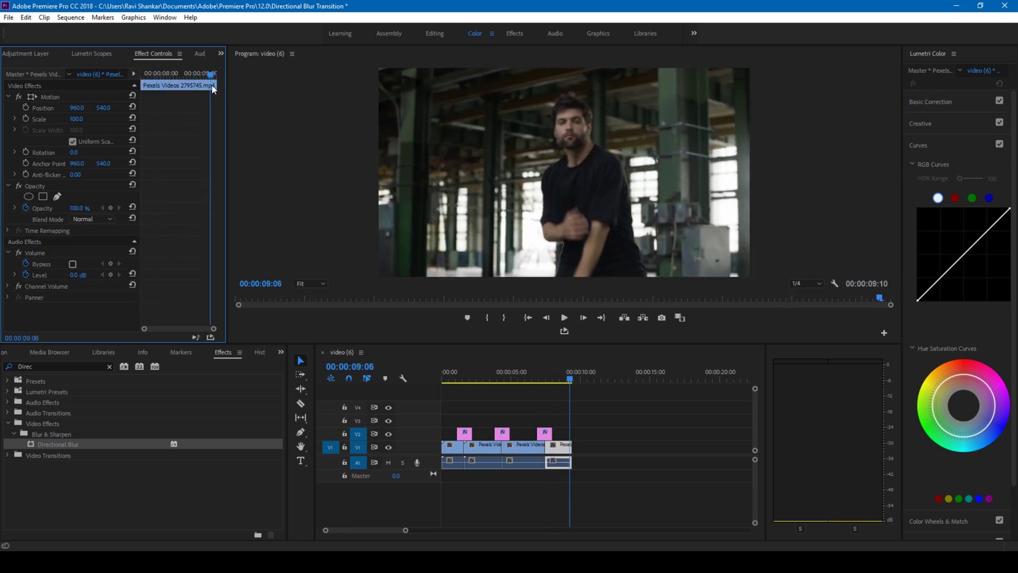
- Raise the third layer's Blur Length to 200 at 07:23 and play the transition
left_click(552, 375)
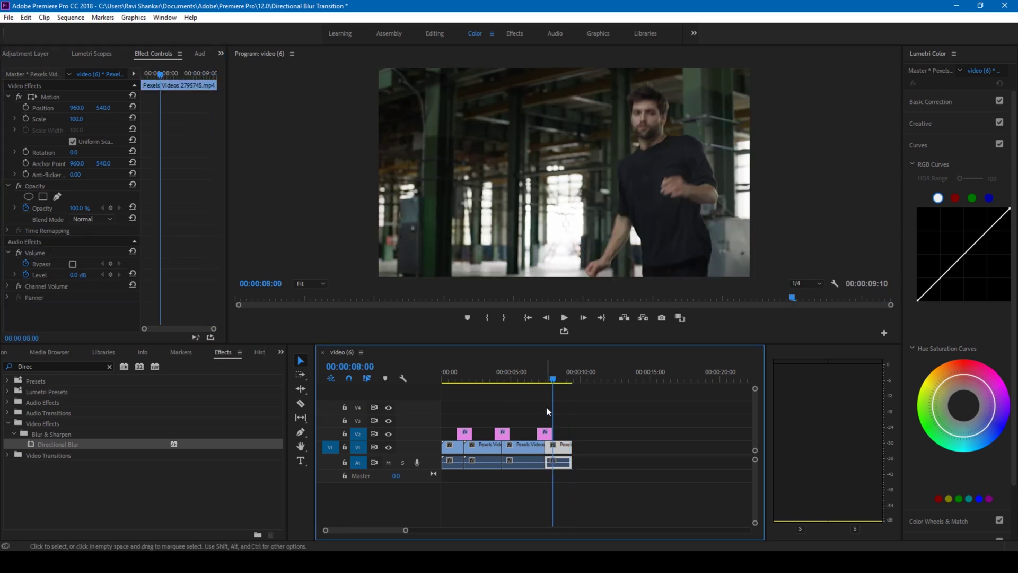
left_click(547, 433)
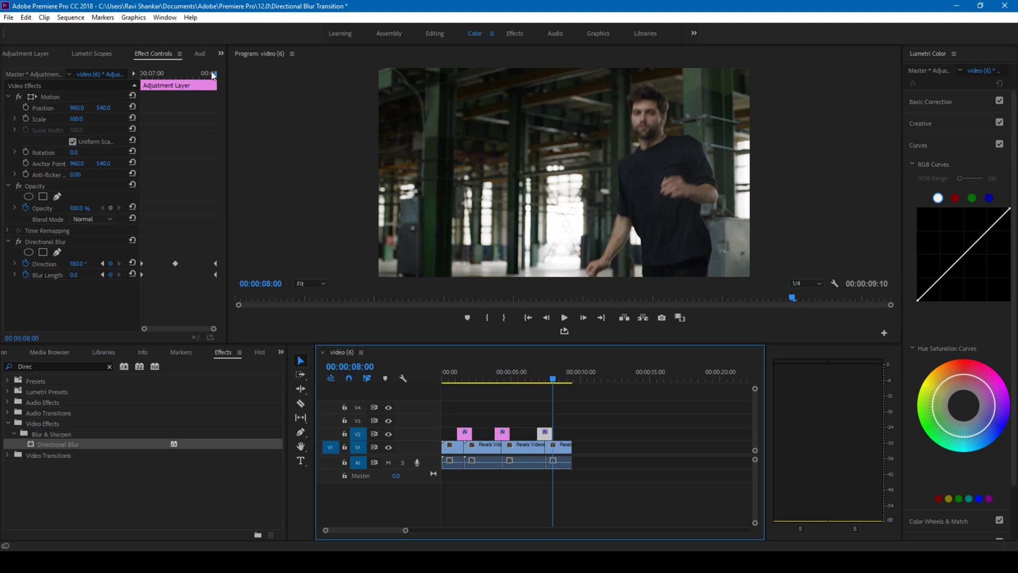
key("Left")
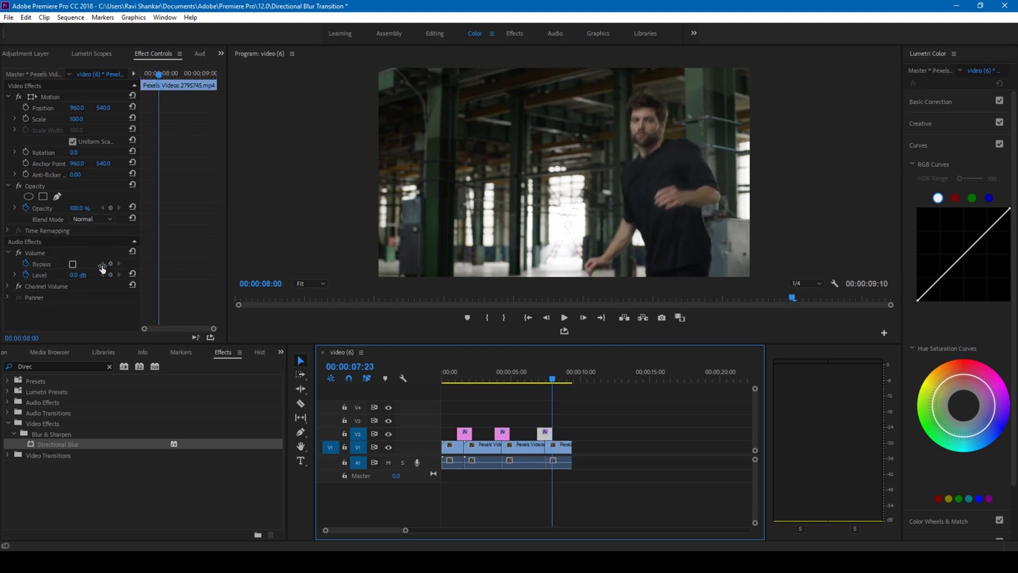
left_click_drag(74, 280, 120, 280)
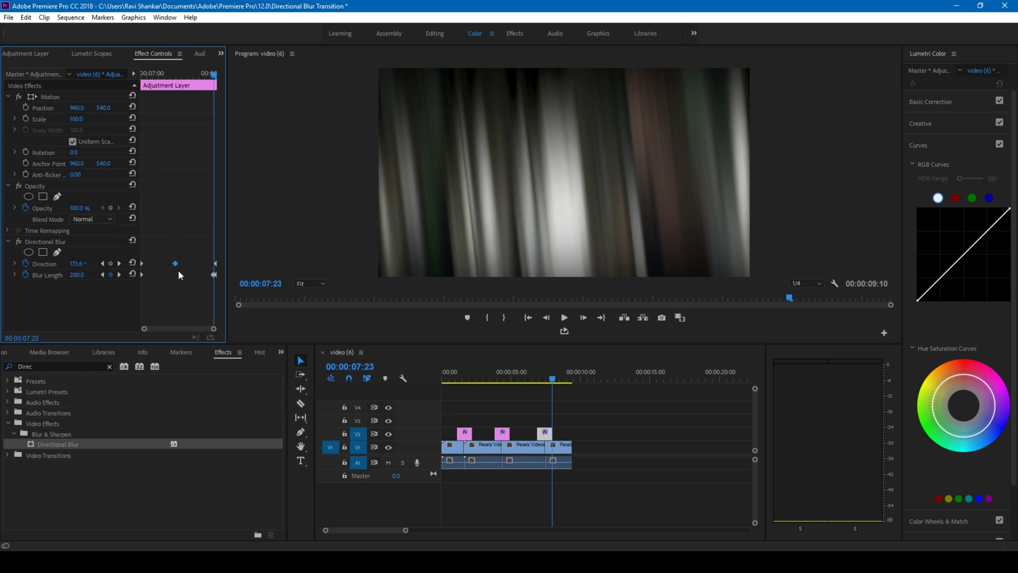
left_click(533, 386)
key("space")
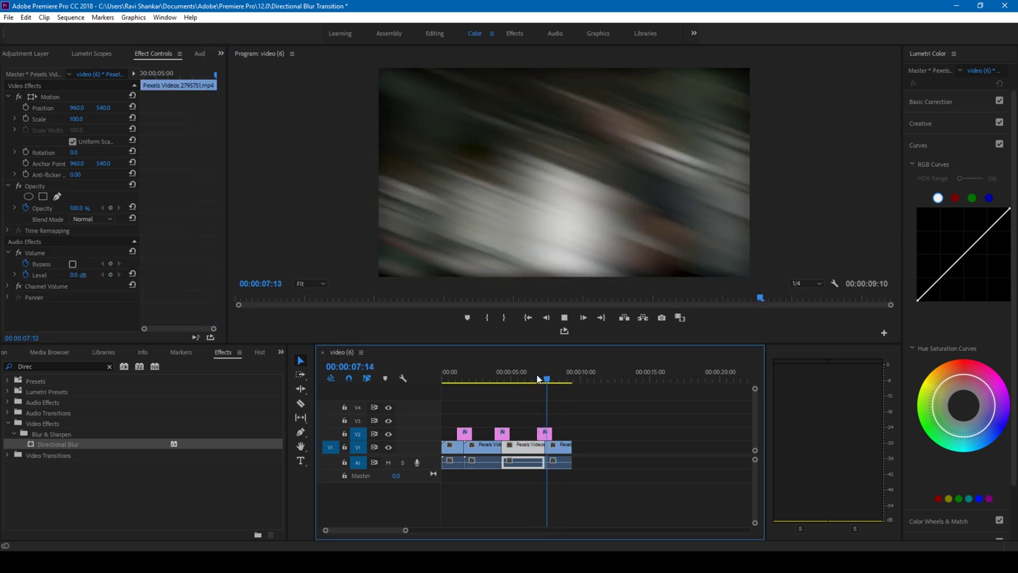
left_click(541, 378)
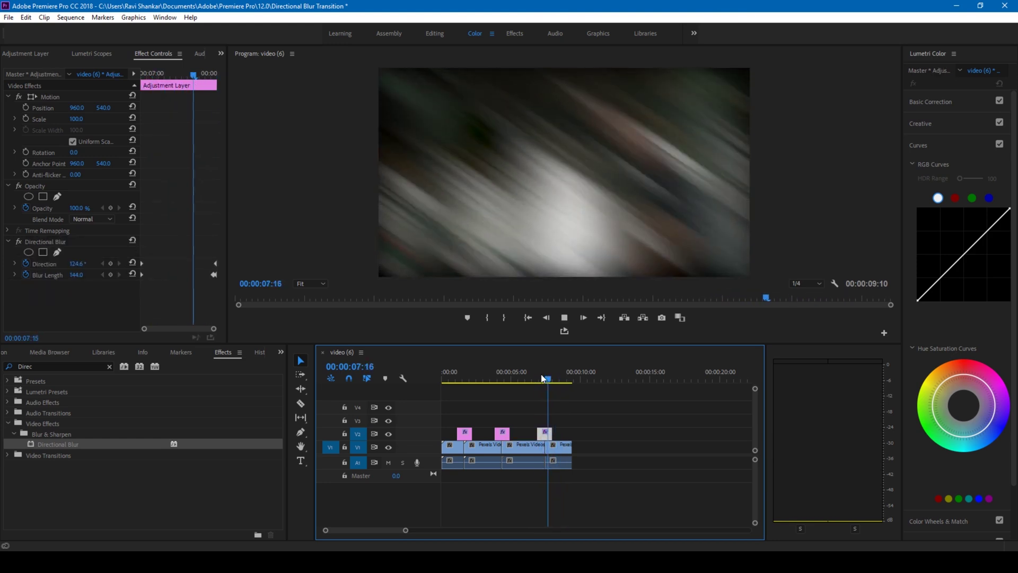
left_click(501, 378)
left_click(504, 435)
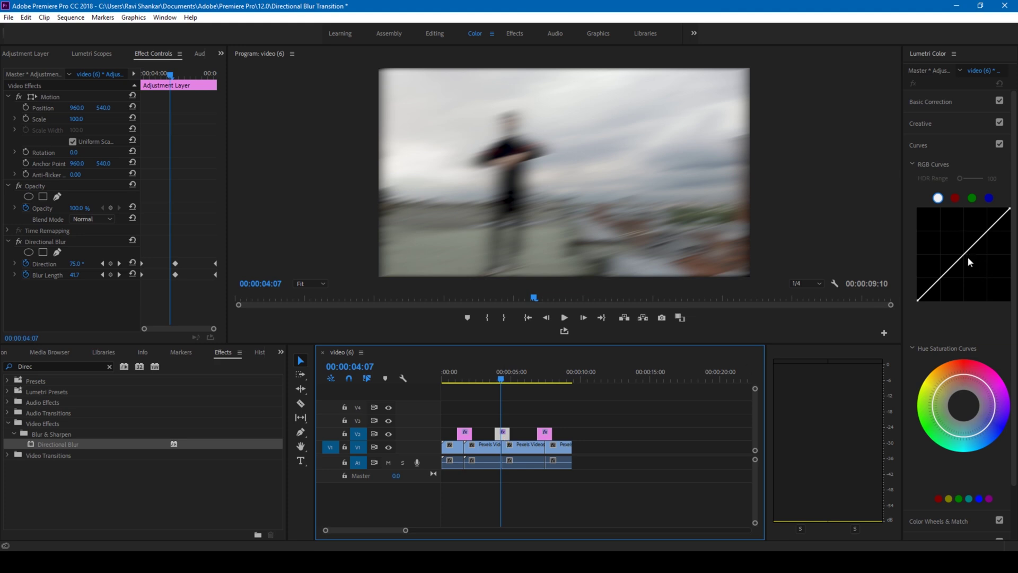
left_click(954, 199)
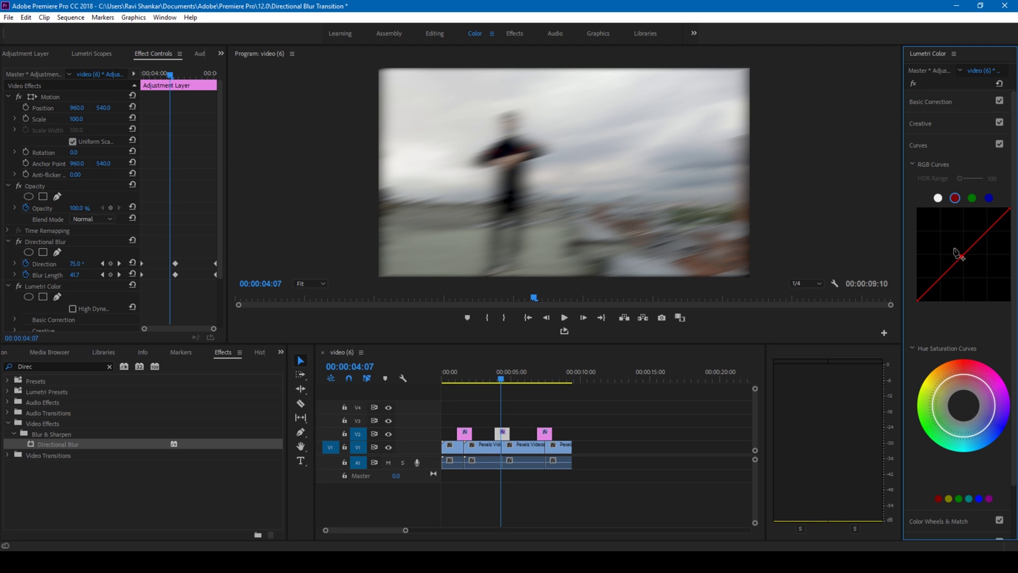
- Raise the middle layer's red curve for a pink tint, and lift the first layer's curve at 01:21
left_click(954, 249)
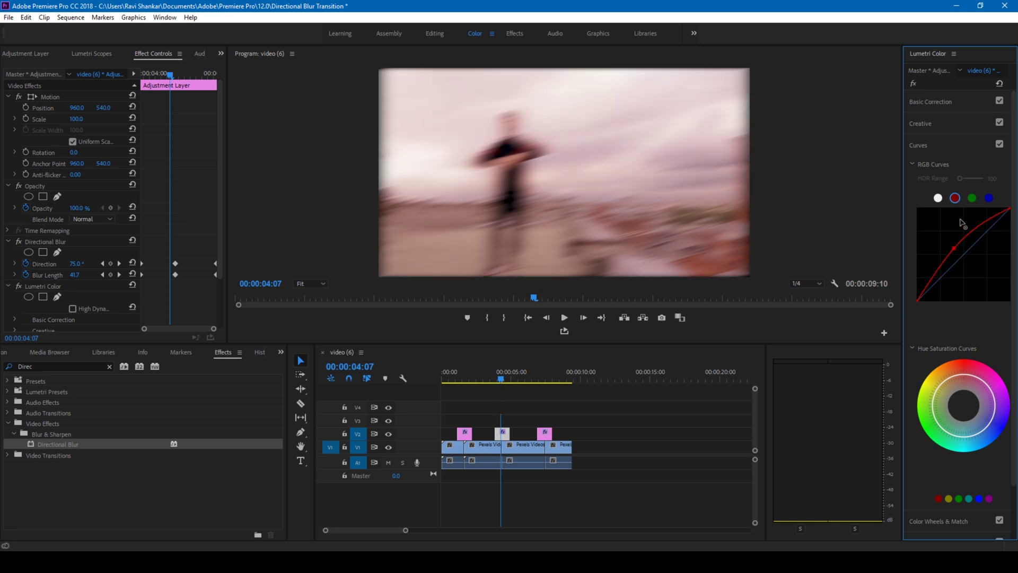
left_click(469, 379)
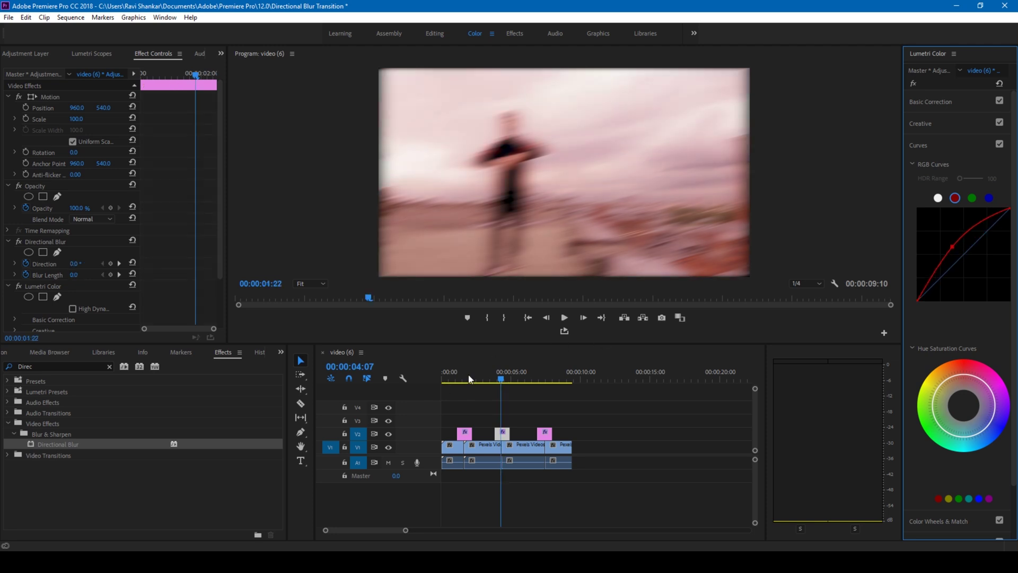
left_click(467, 379)
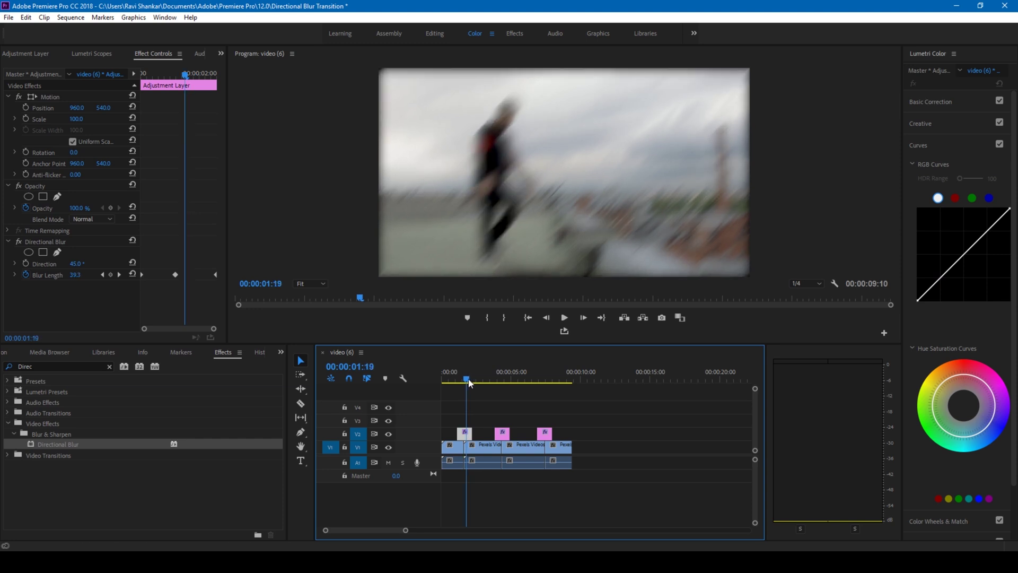
left_click_drag(964, 258, 953, 246)
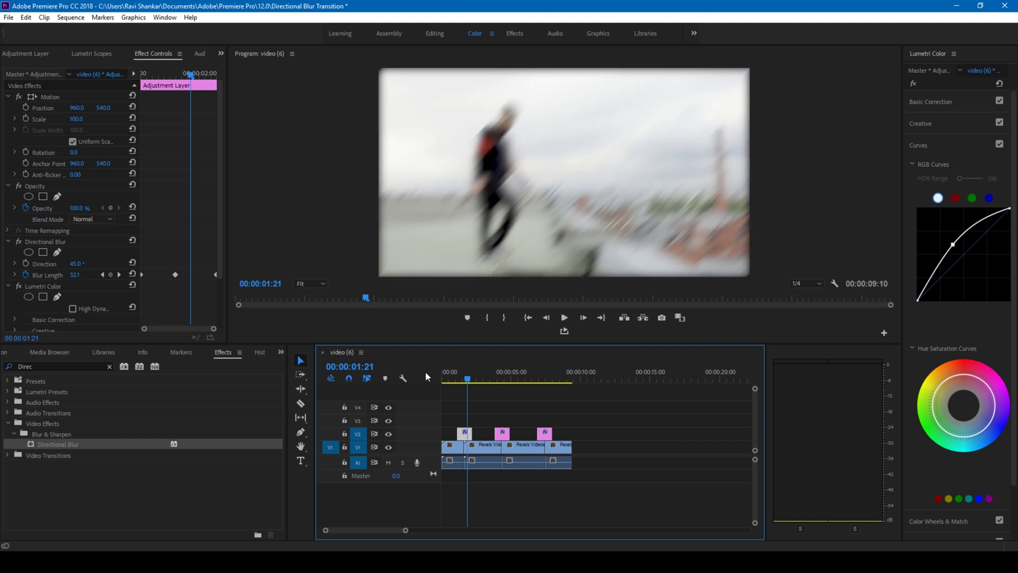
left_click(445, 379)
key("space")
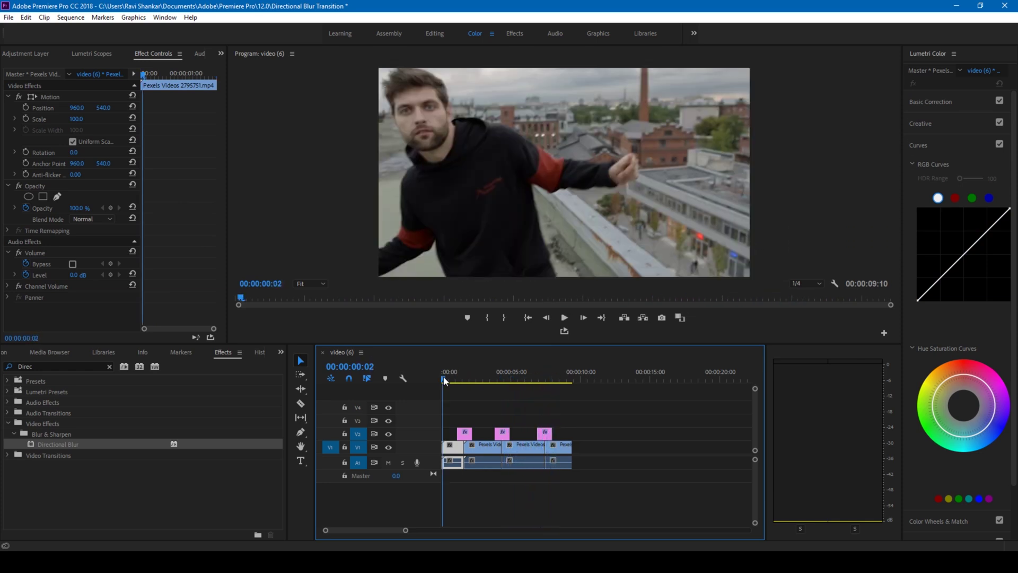
key("space")
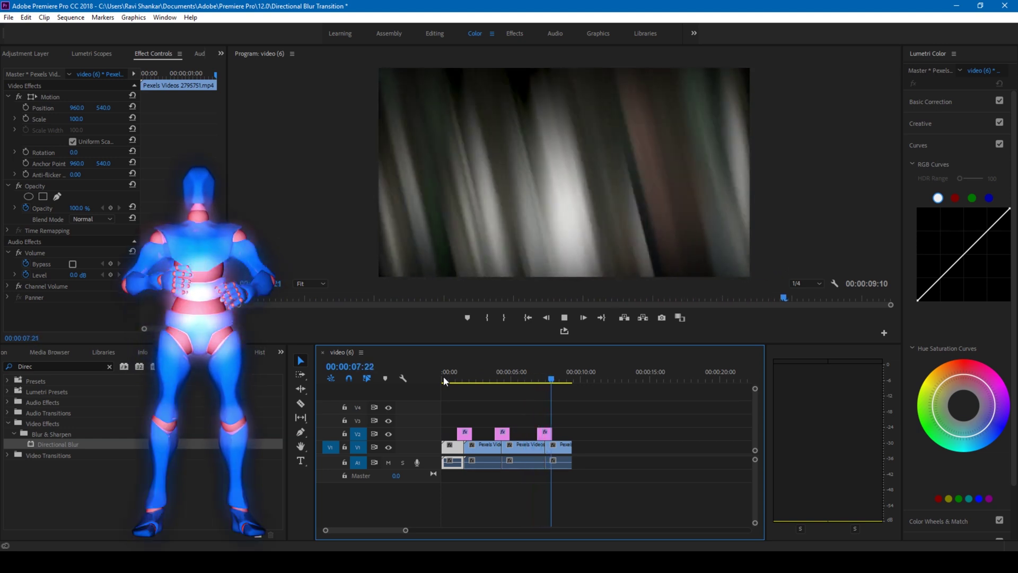
left_click(445, 379)
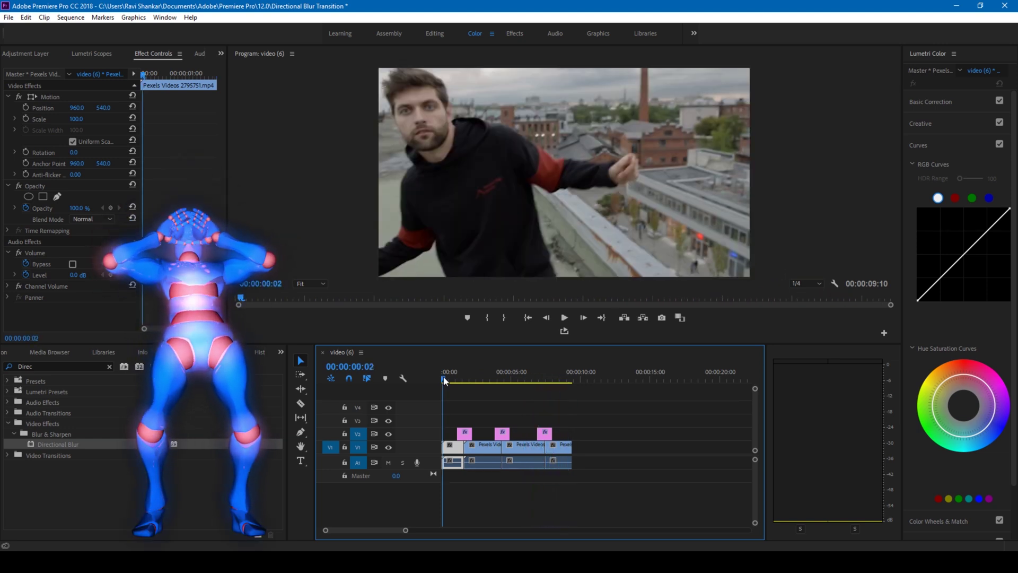